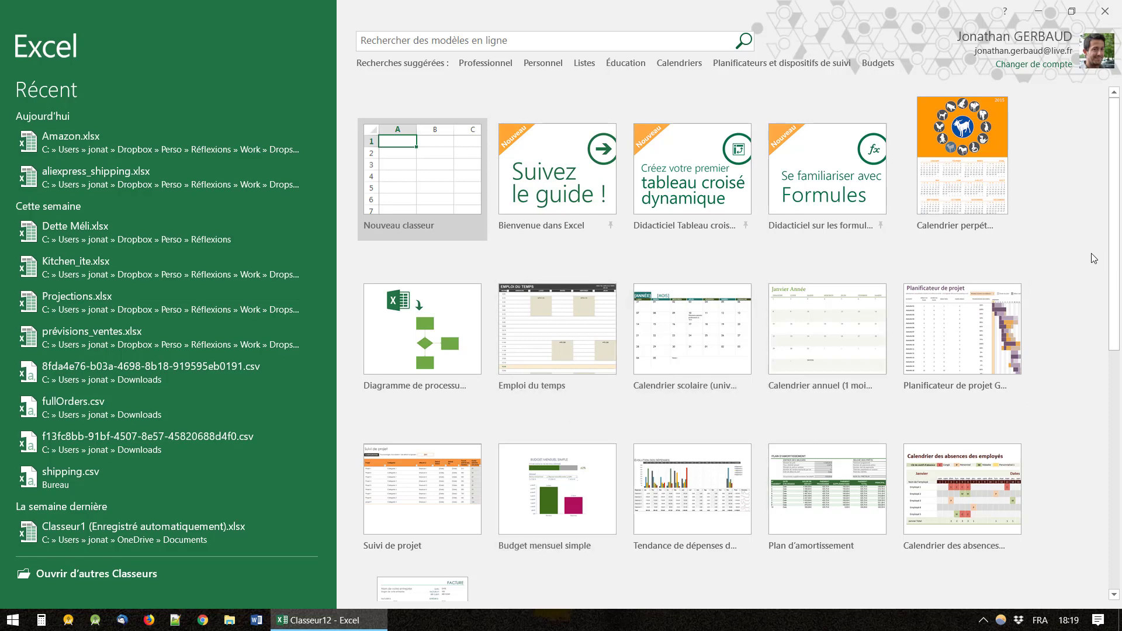
# - Preview the Emploi du temps, Calendrier scolaire, Calendrier annuel and Planificateur de projet Gantt templates, and close the preview
pyautogui.moveTo(1113, 250)
pyautogui.mouseDown()
pyautogui.moveTo(1120, 399)
pyautogui.moveTo(1114, 243)
pyautogui.mouseUp()
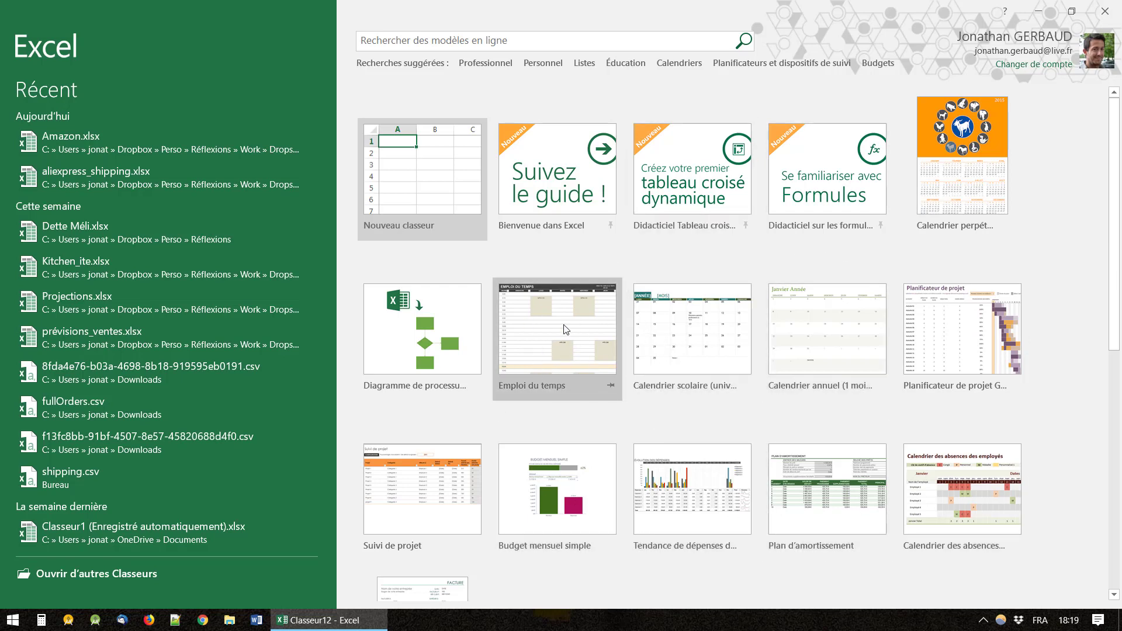
pyautogui.click(567, 363)
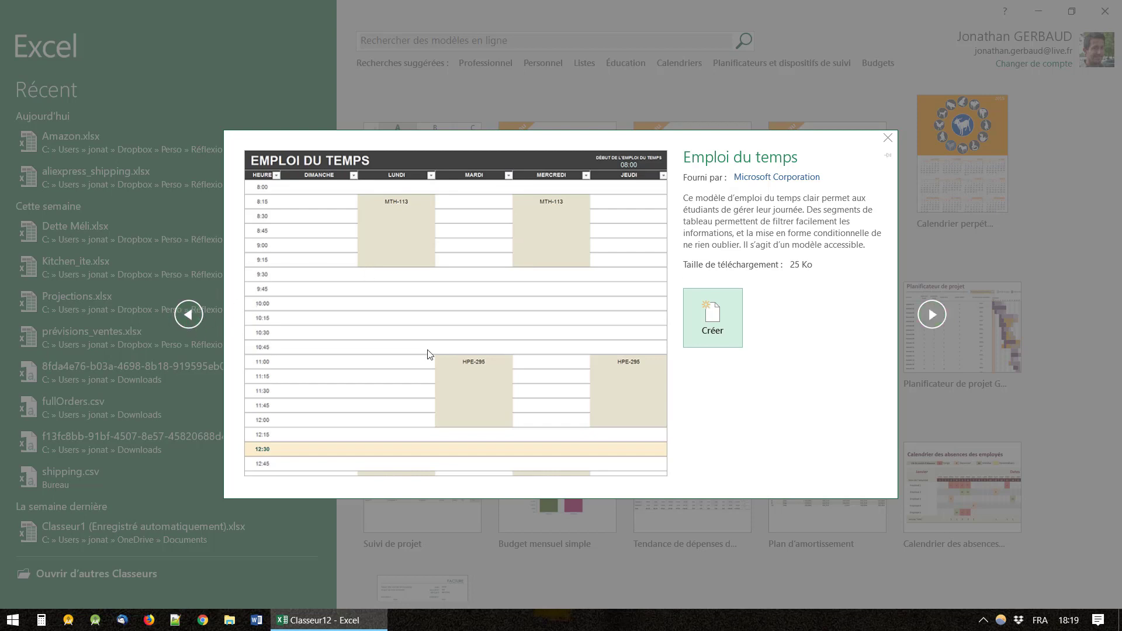
pyautogui.click(932, 315)
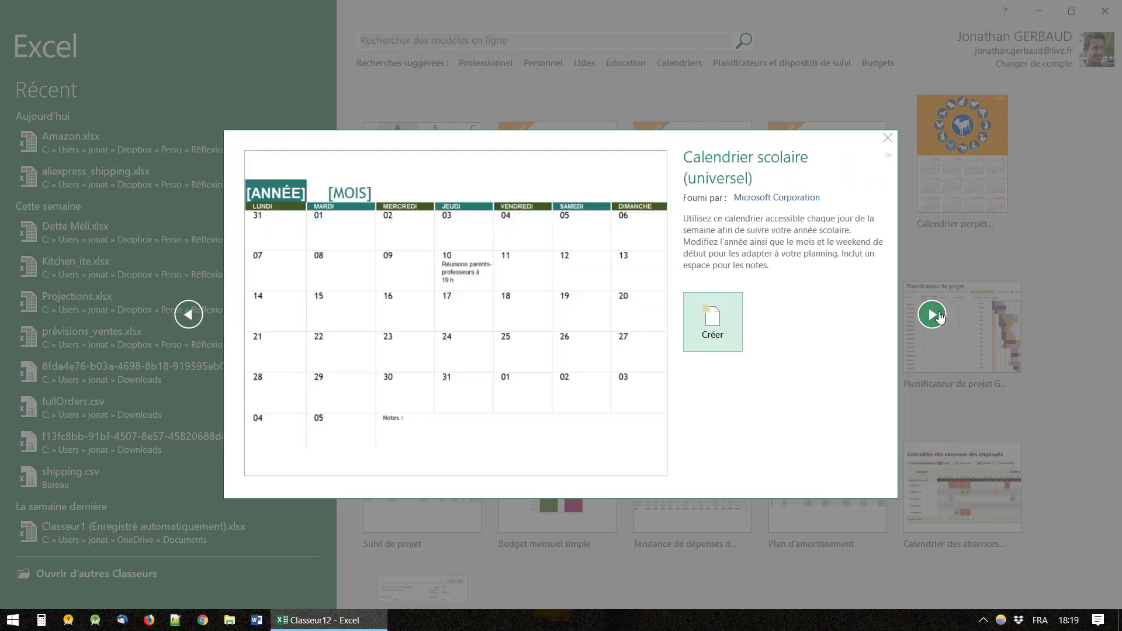
pyautogui.click(936, 315)
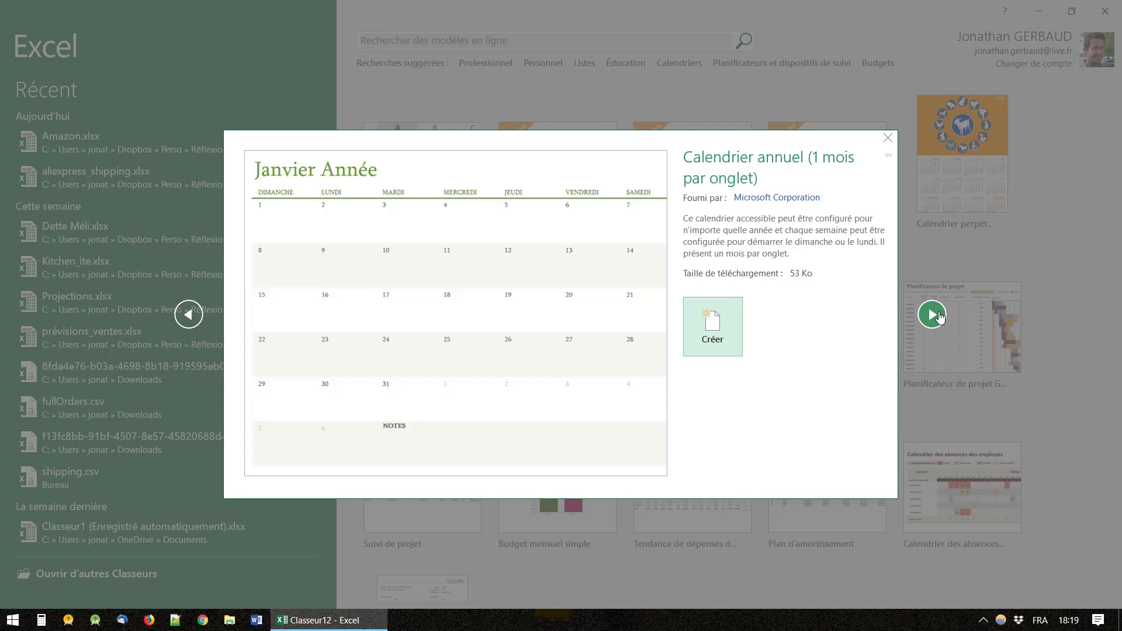
pyautogui.click(937, 315)
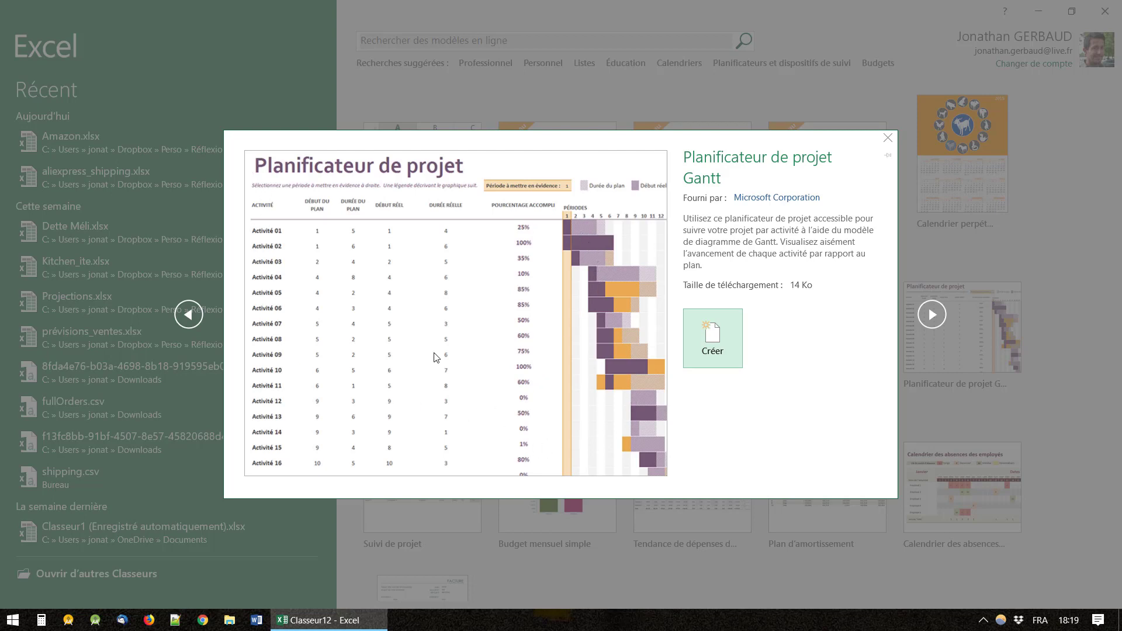
pyautogui.click(893, 143)
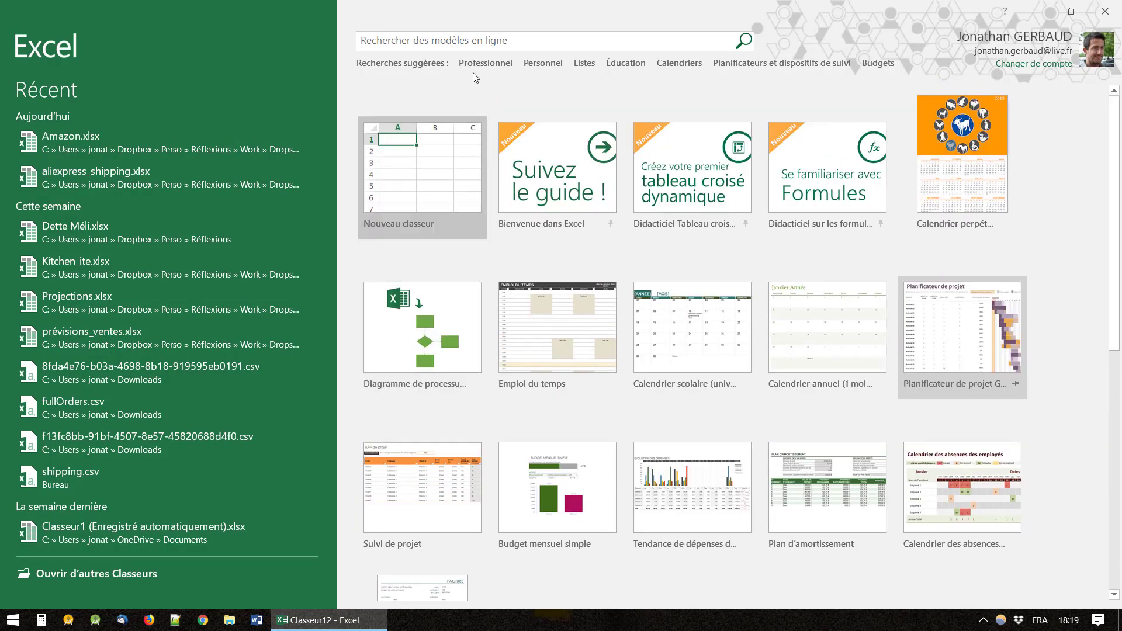
# - Search the online templates for "facture"
pyautogui.click(530, 44)
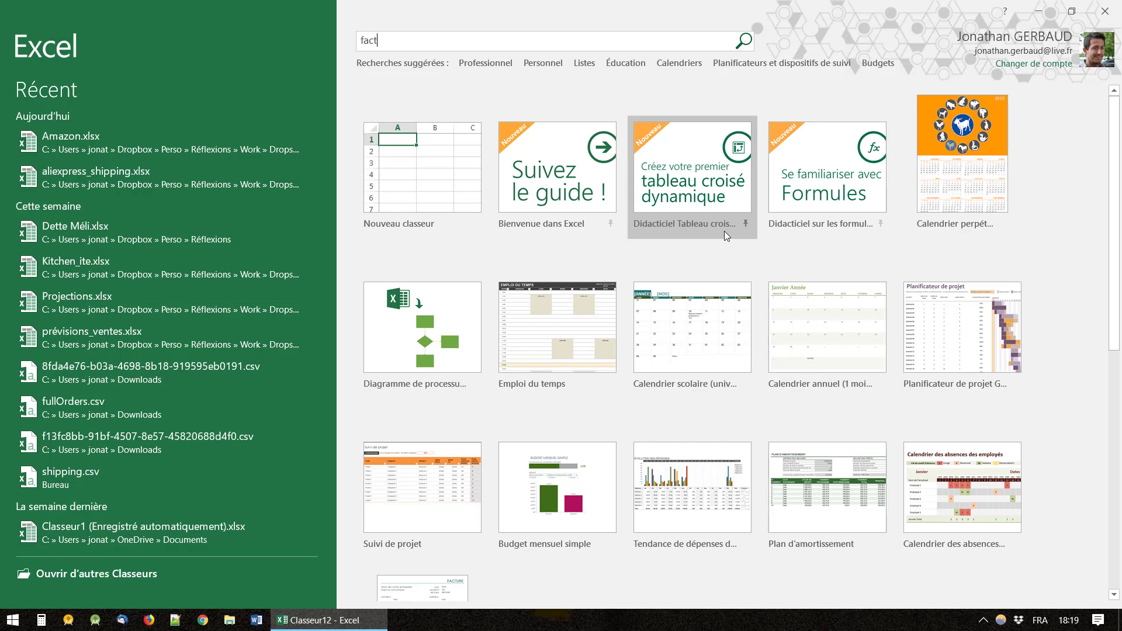
pyautogui.write('facture')
pyautogui.press('Return')
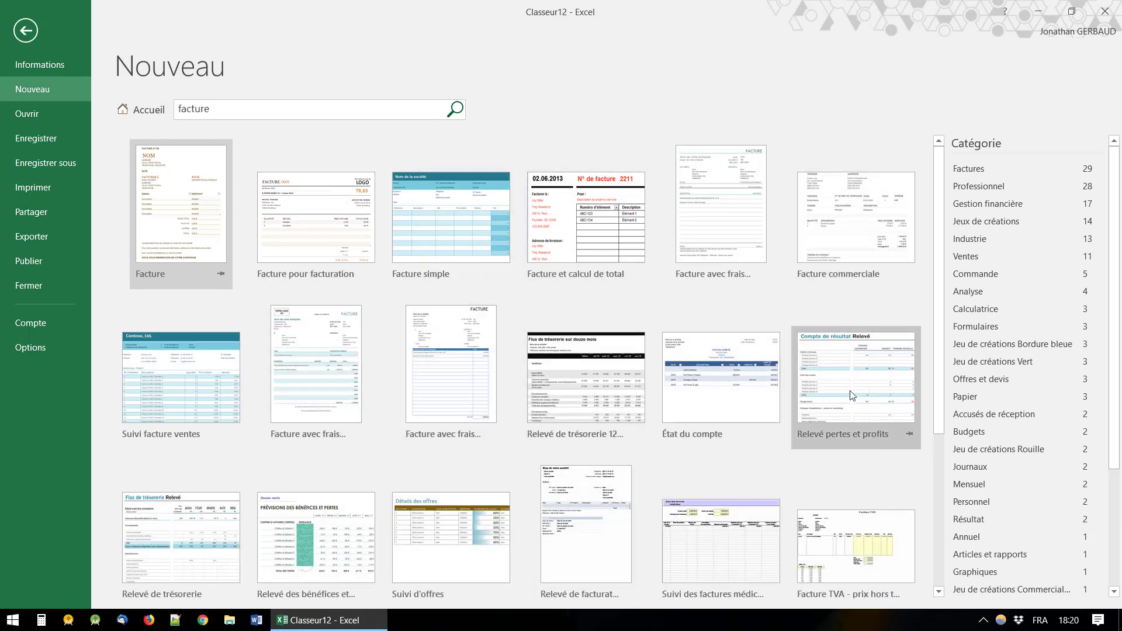
# - Browse the previews of the invoice templates and create a workbook from Facture avec frais financiers (simple)
pyautogui.click(195, 205)
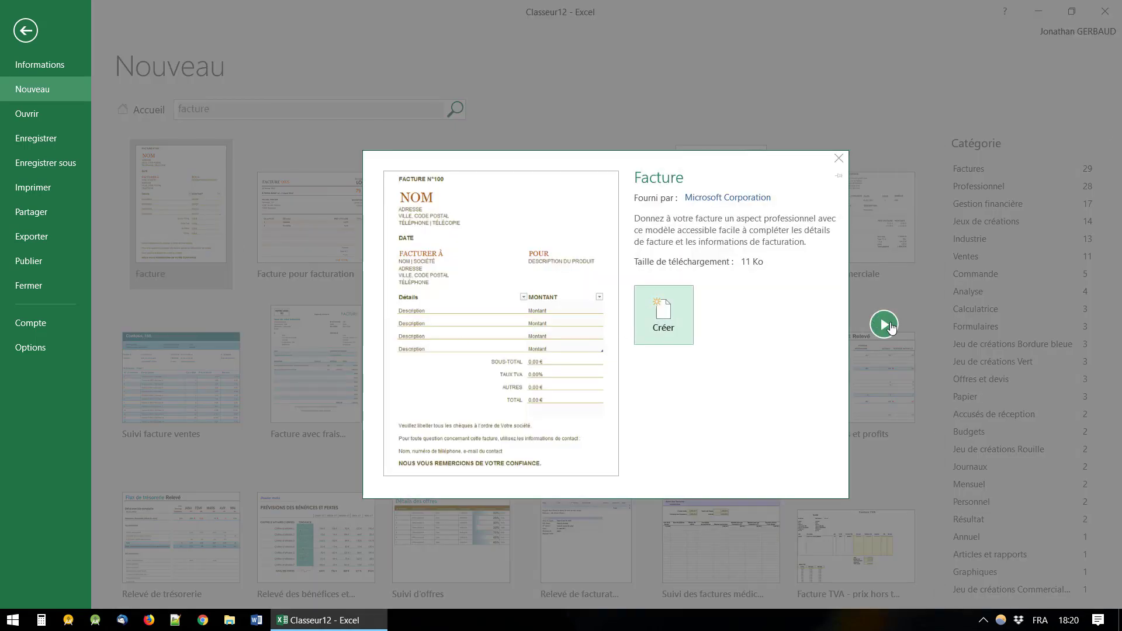
pyautogui.click(885, 325)
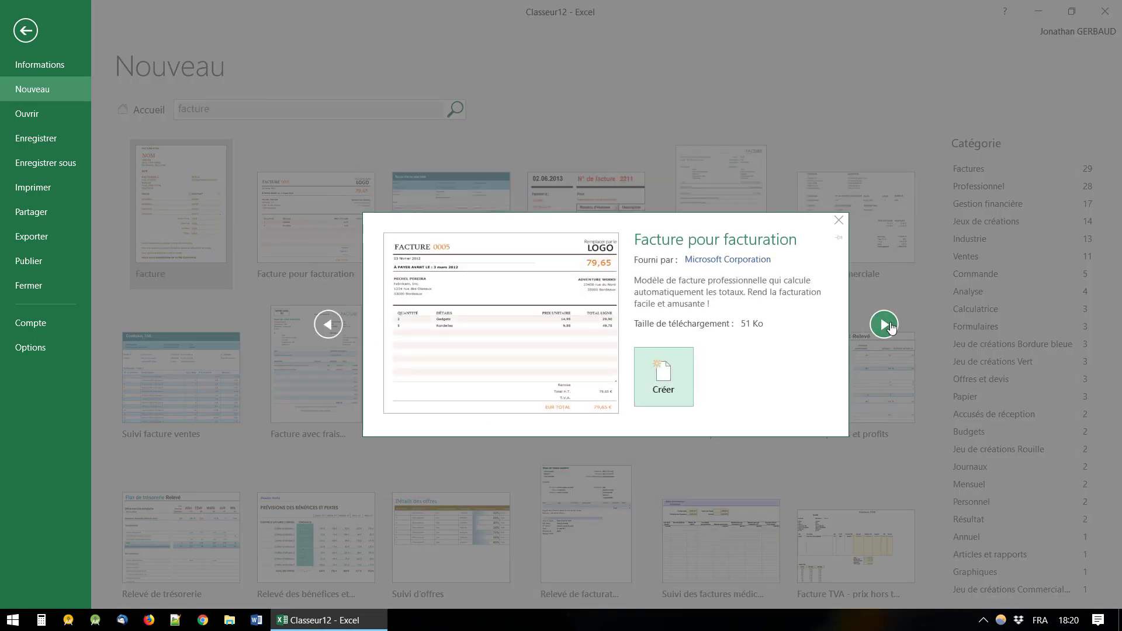
pyautogui.click(889, 328)
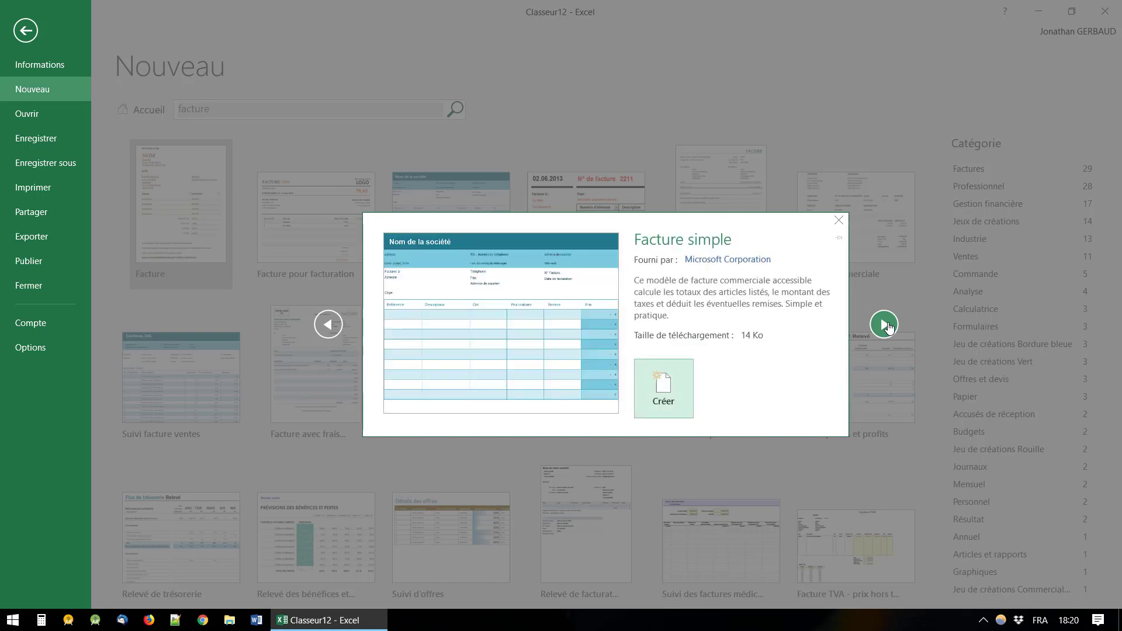
pyautogui.click(889, 327)
pyautogui.click(888, 326)
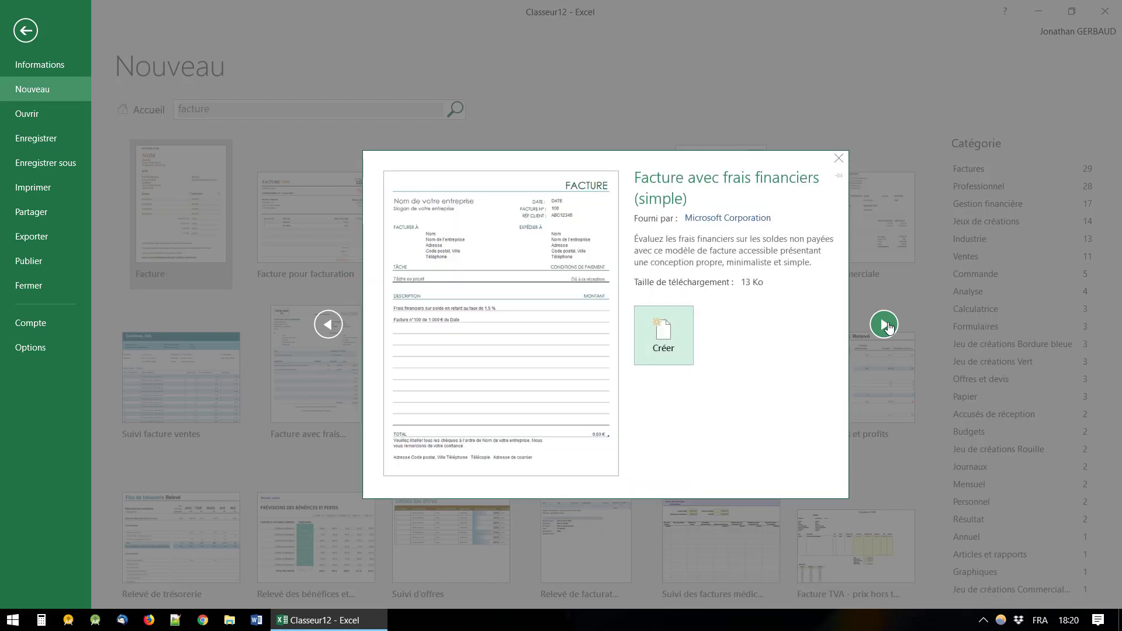
pyautogui.click(888, 326)
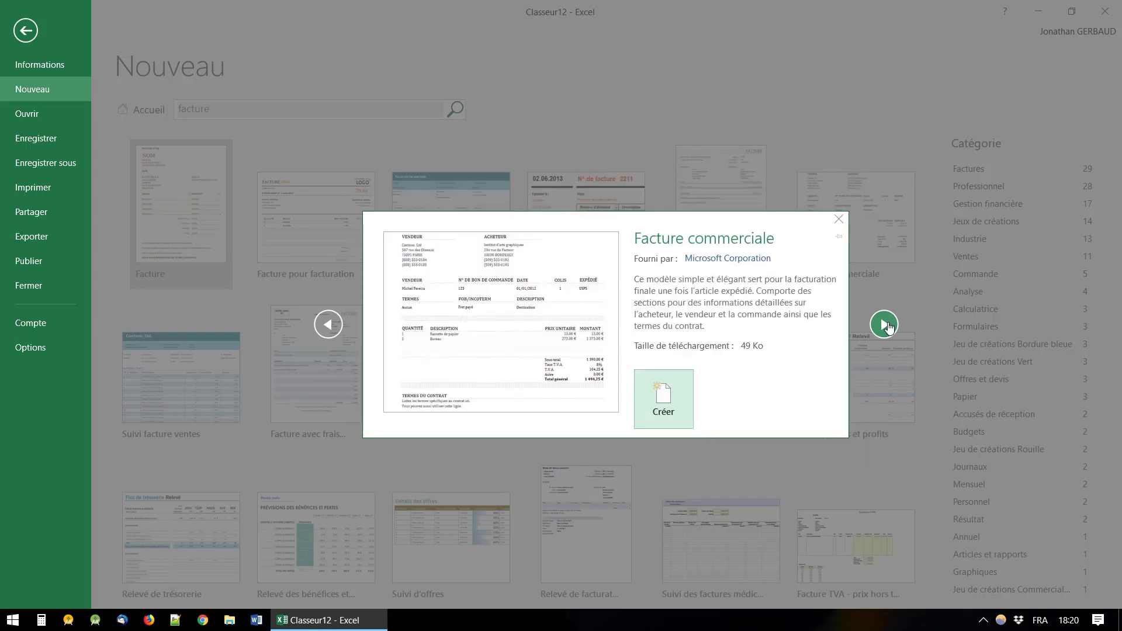
pyautogui.click(888, 326)
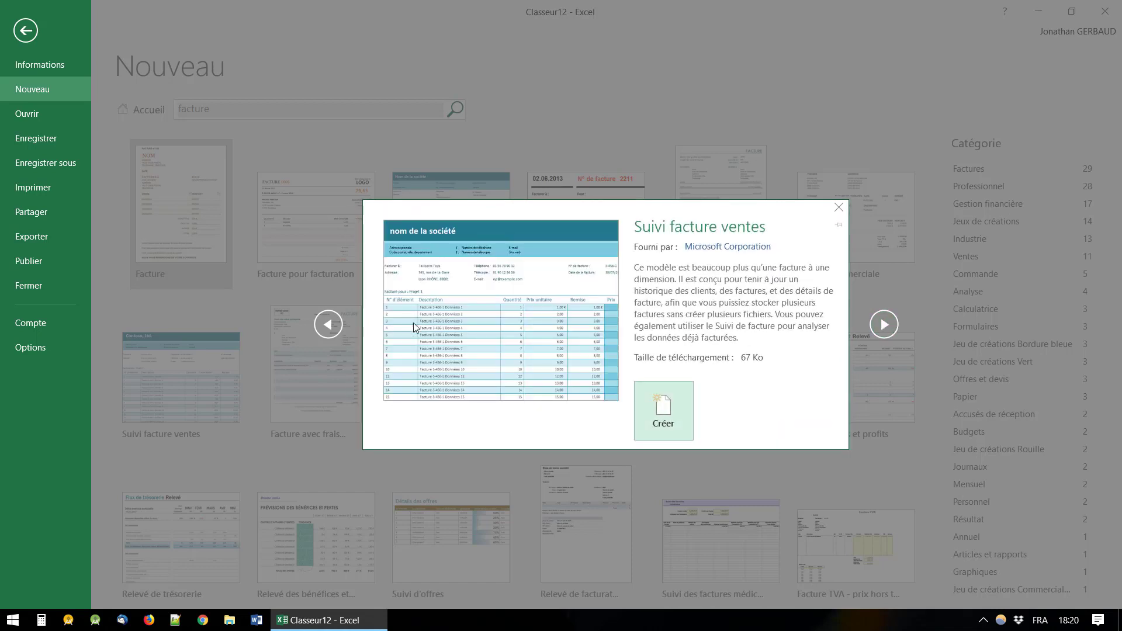
pyautogui.click(338, 327)
pyautogui.click(338, 327)
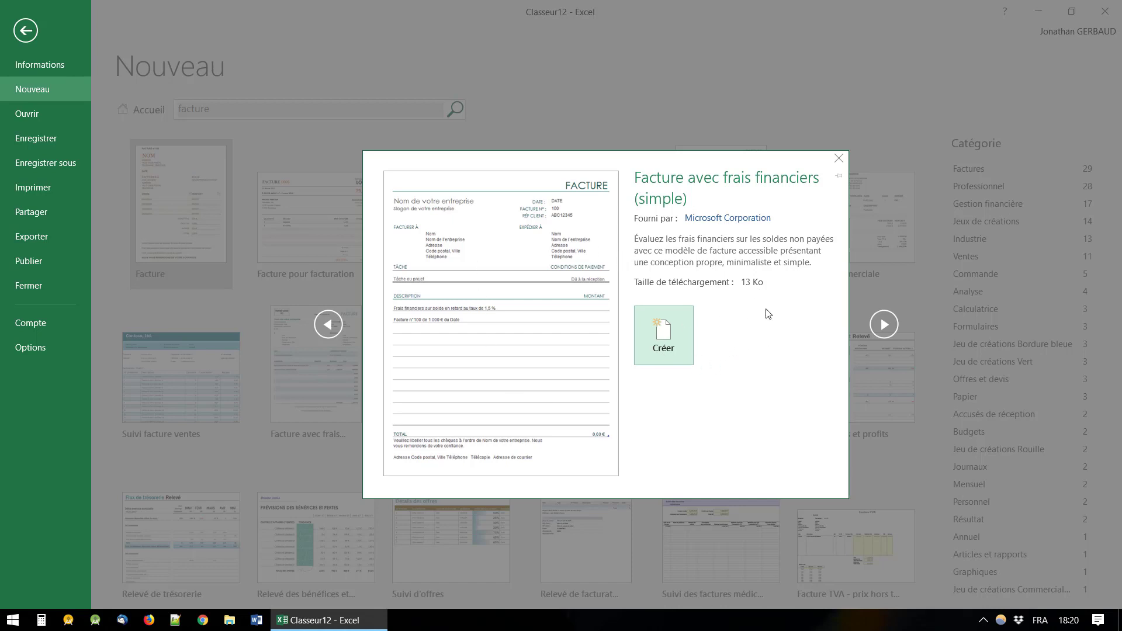
pyautogui.click(657, 331)
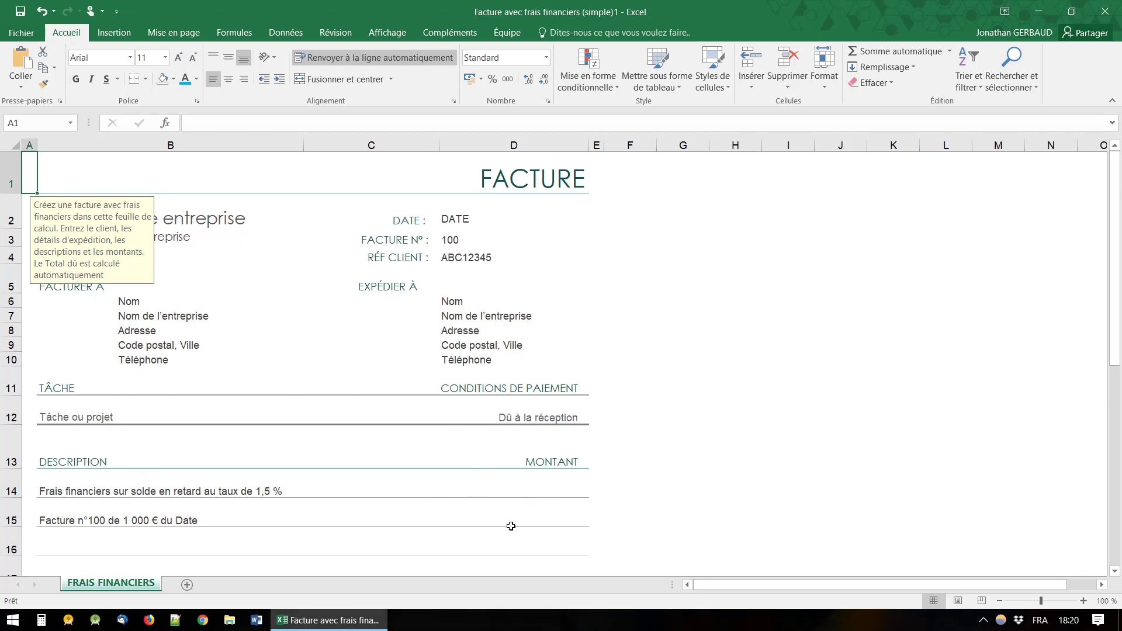
pyautogui.click(258, 282)
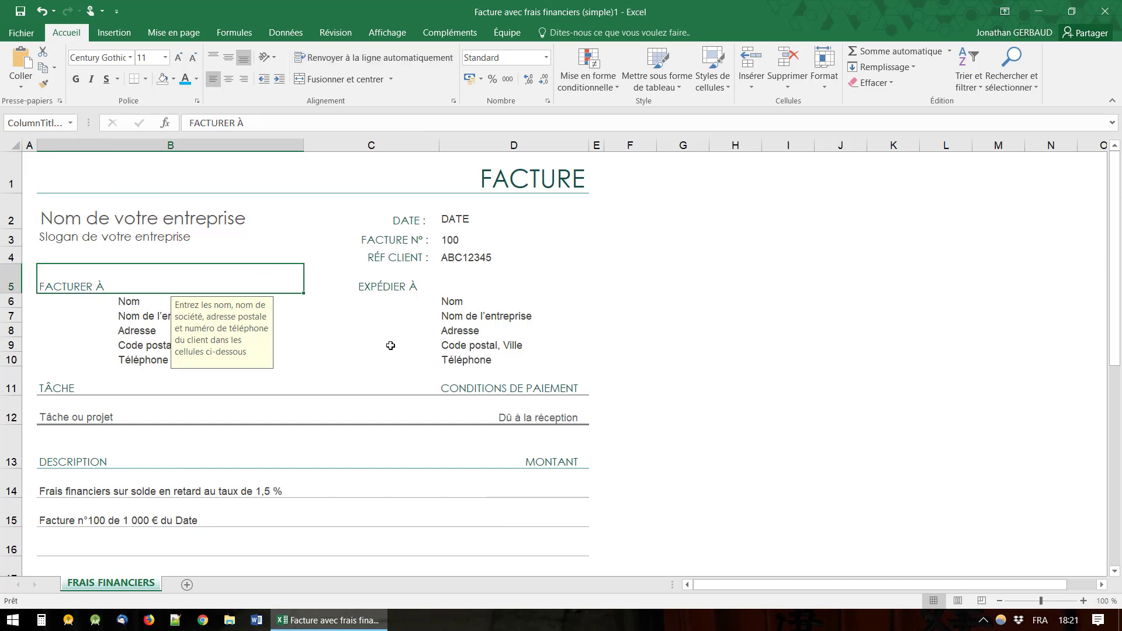
pyautogui.click(307, 408)
pyautogui.click(148, 312)
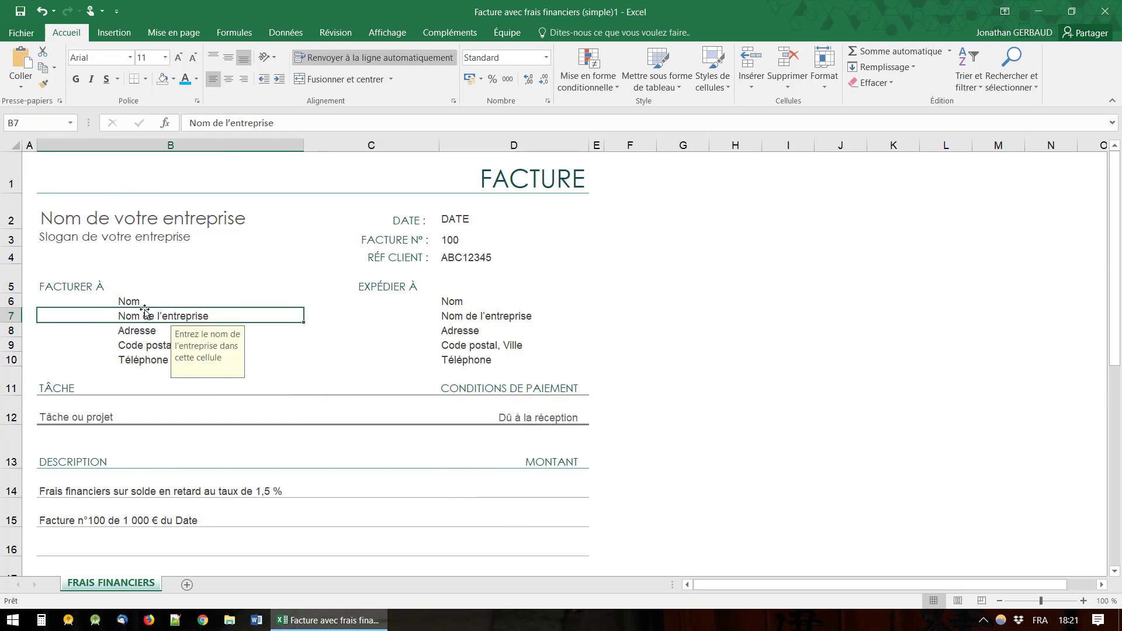
pyautogui.click(149, 302)
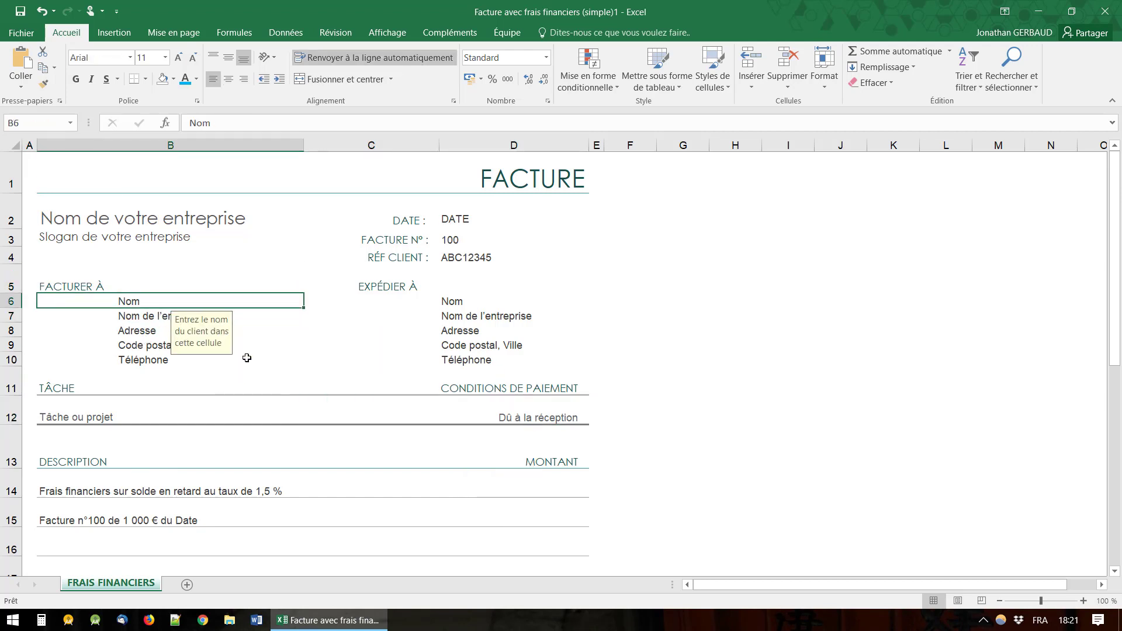
pyautogui.click(465, 301)
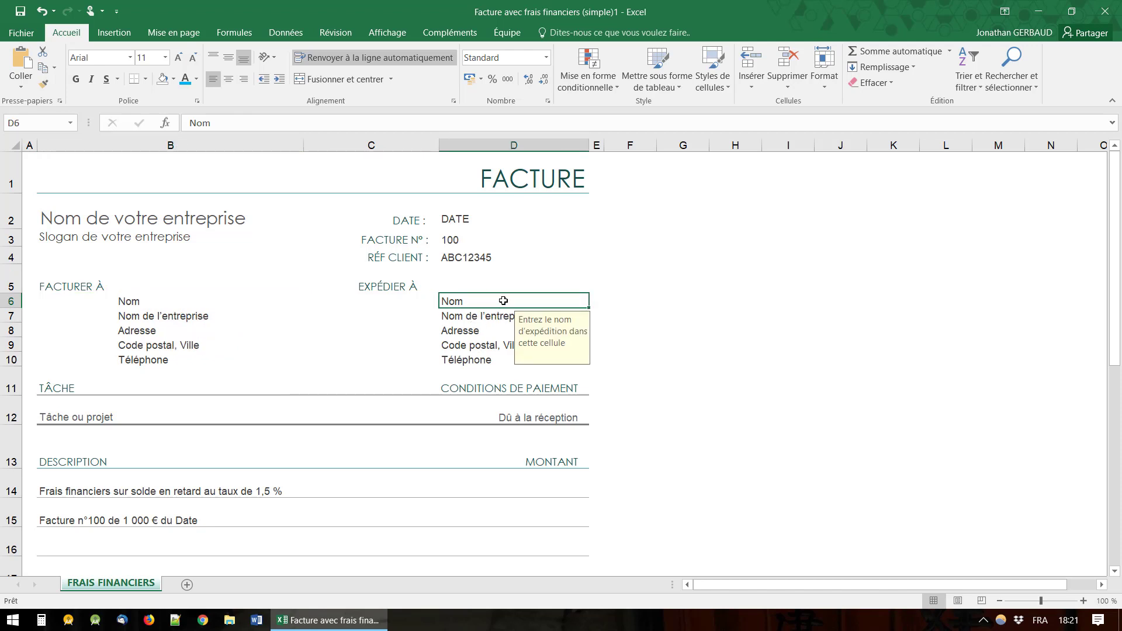
# - Set the invoice date in cell D2 to 24/04/2018
pyautogui.click(459, 219)
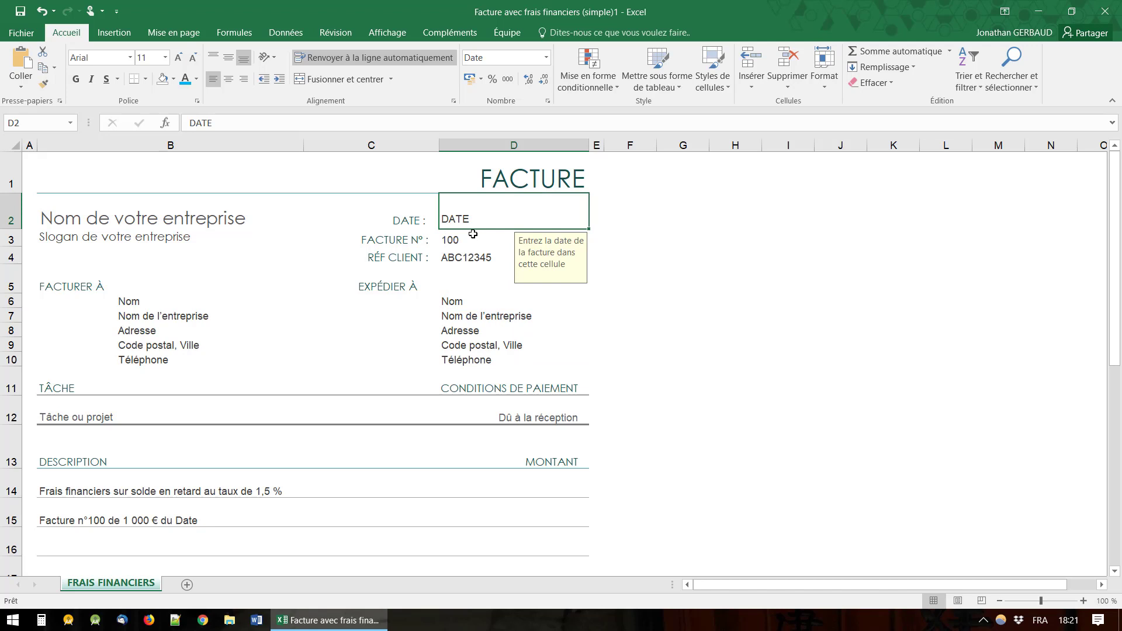
pyautogui.write('24/0')
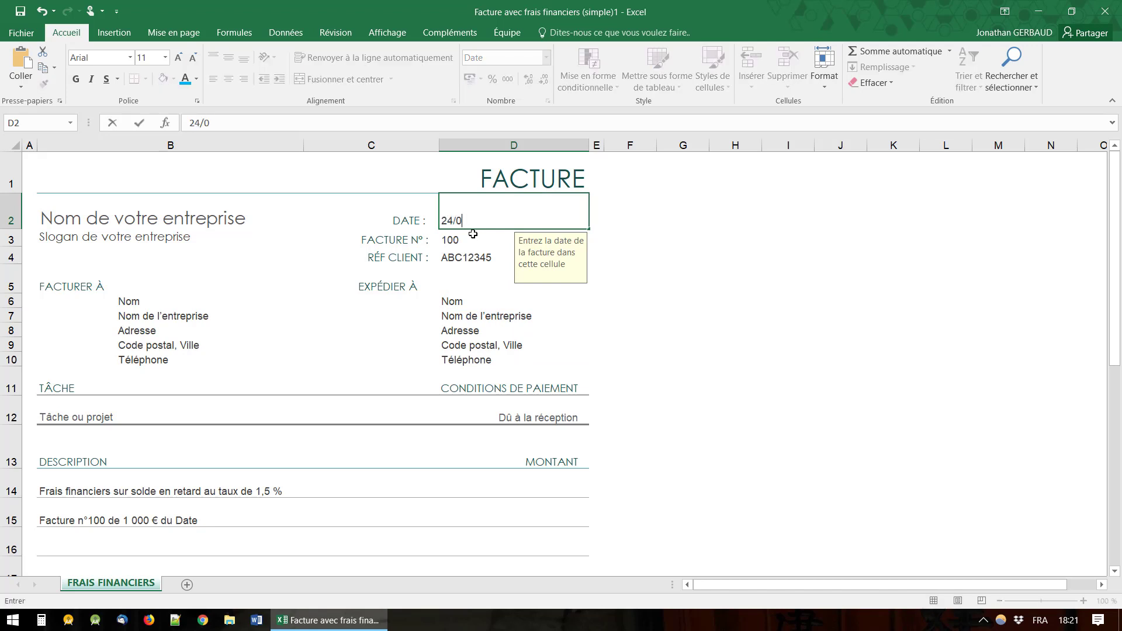
pyautogui.write('4/2018')
pyautogui.press('Return')
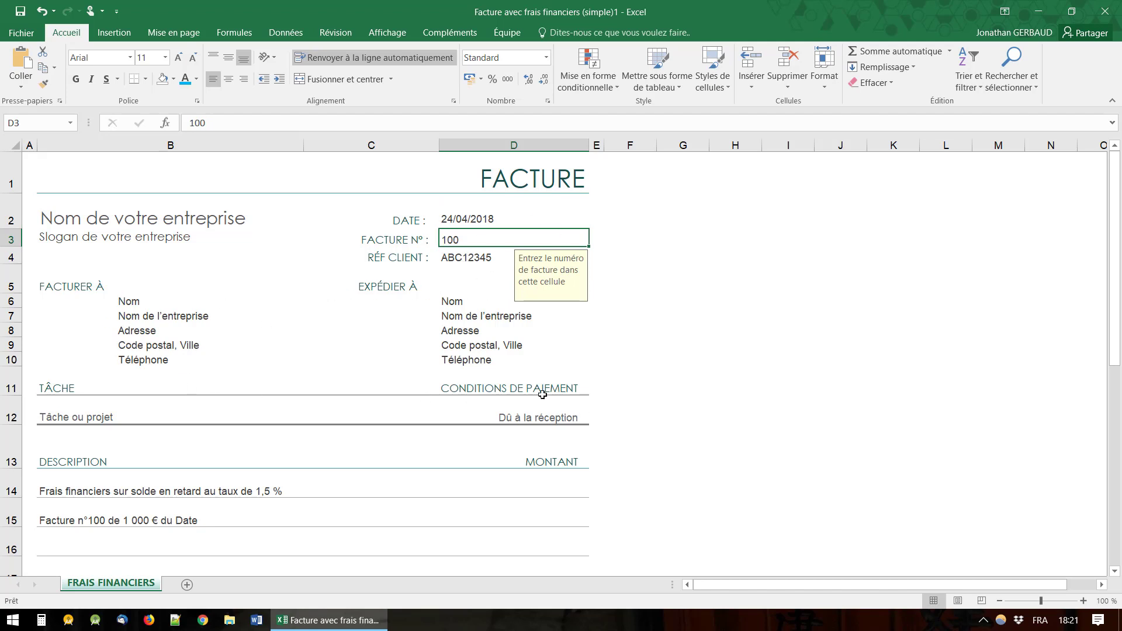
pyautogui.click(469, 328)
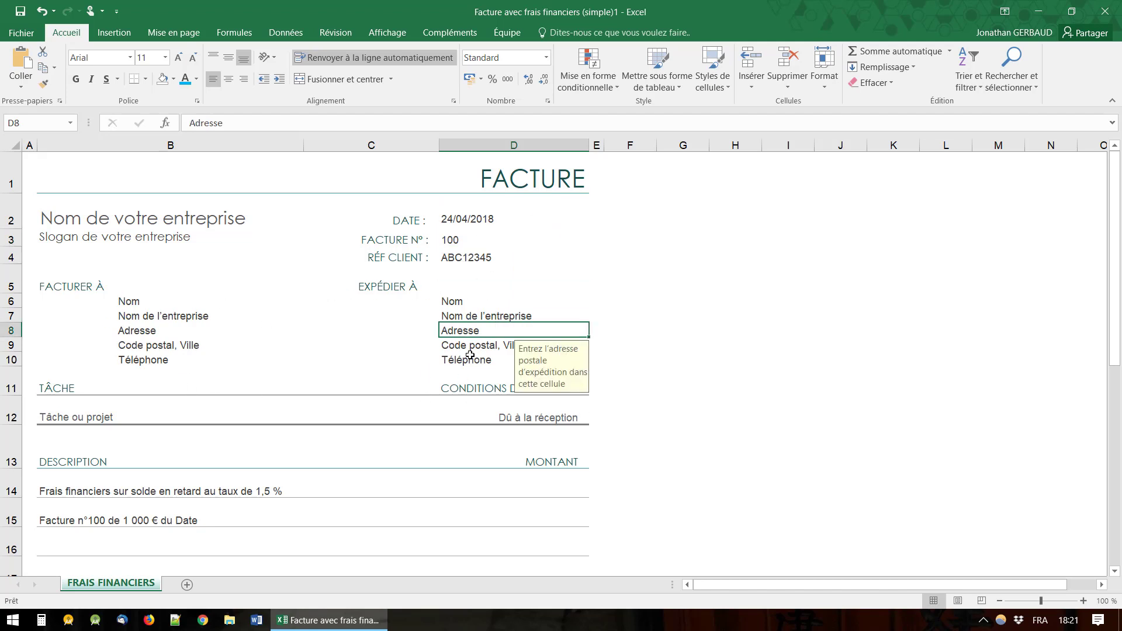
pyautogui.click(113, 218)
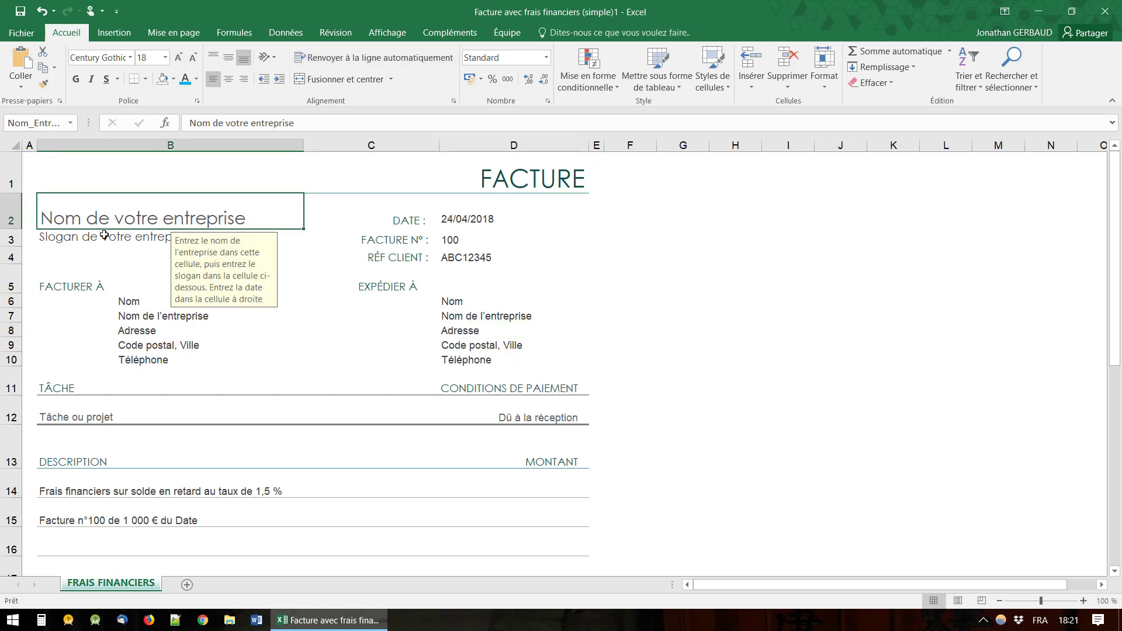
pyautogui.click(149, 257)
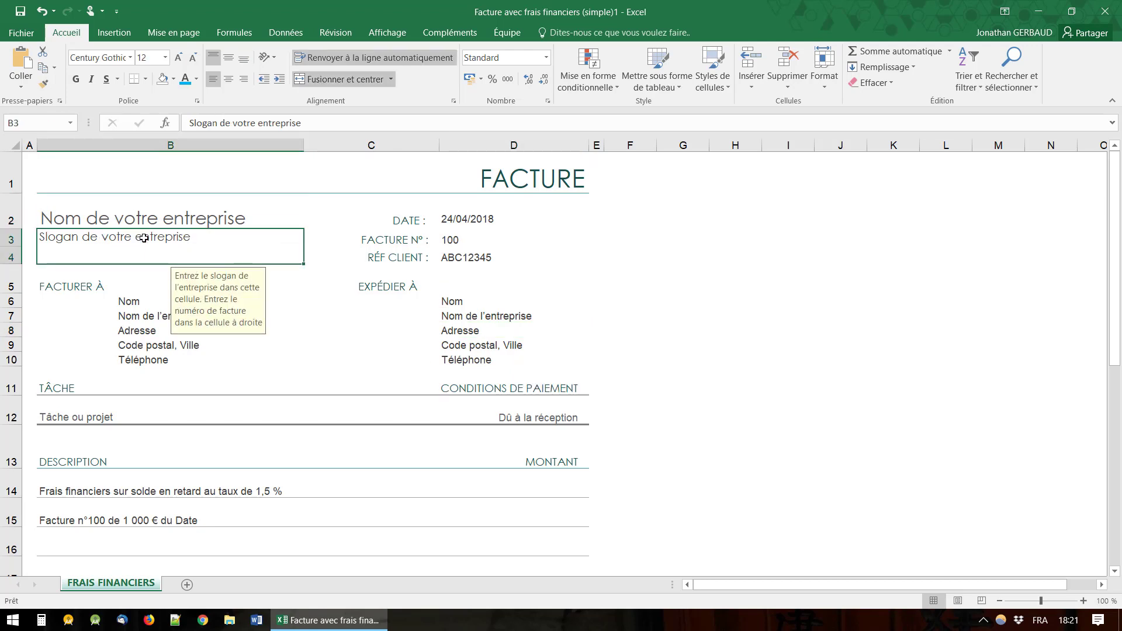
# - Fill in the first invoice line in row 14 with the description "Réalisation application Android" and the amount 10000
pyautogui.scroll(-3, 489, 332)
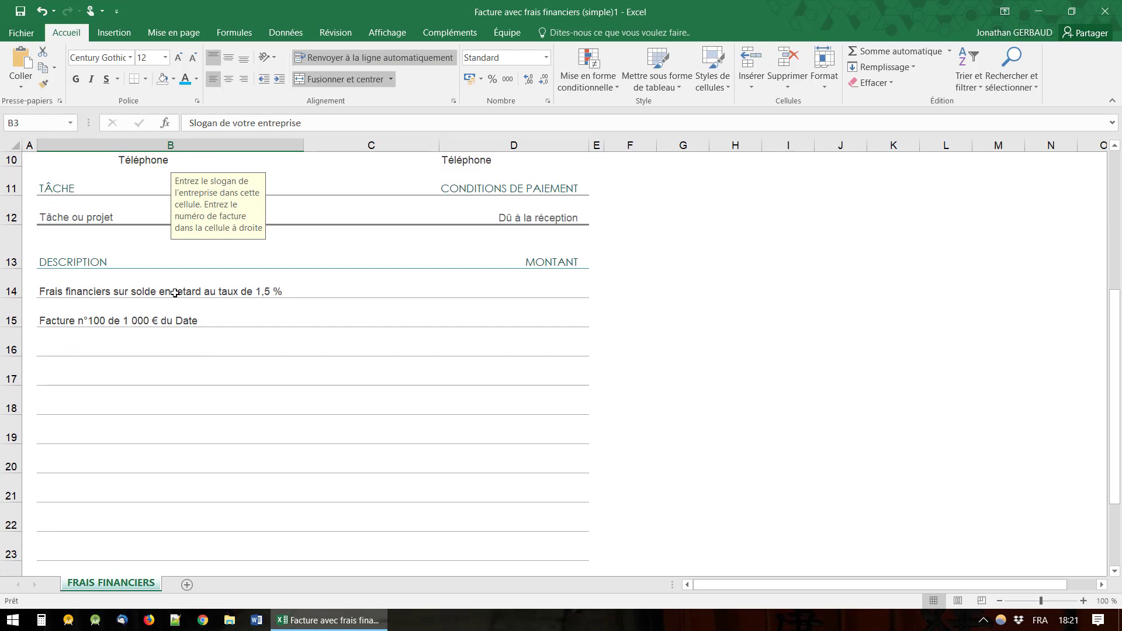
pyautogui.click(298, 294)
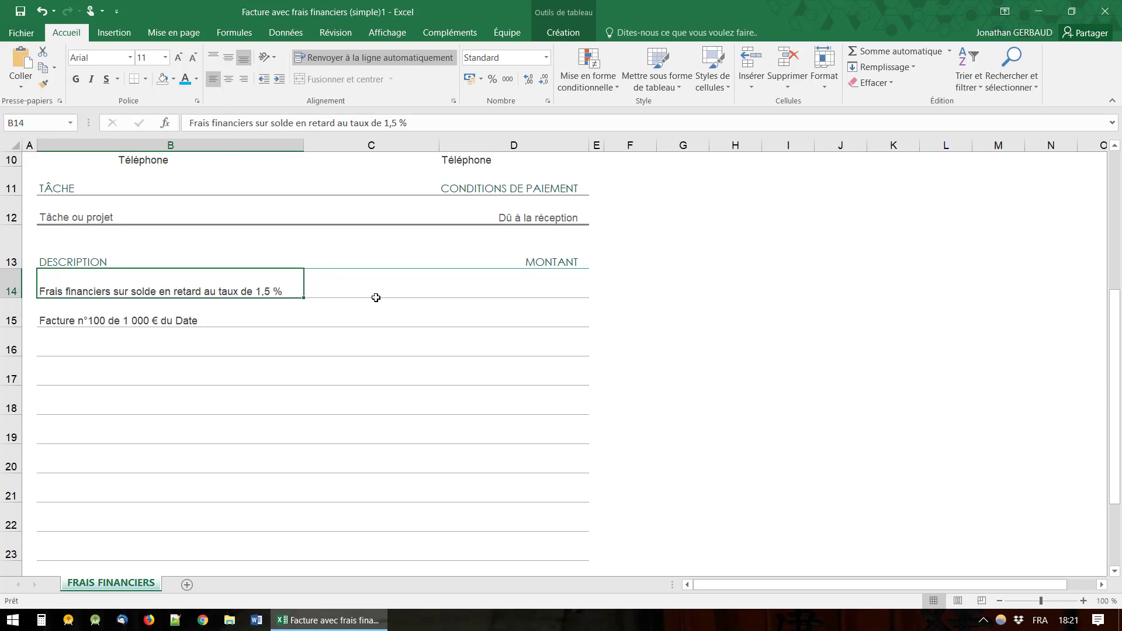
pyautogui.write('Réalisatio')
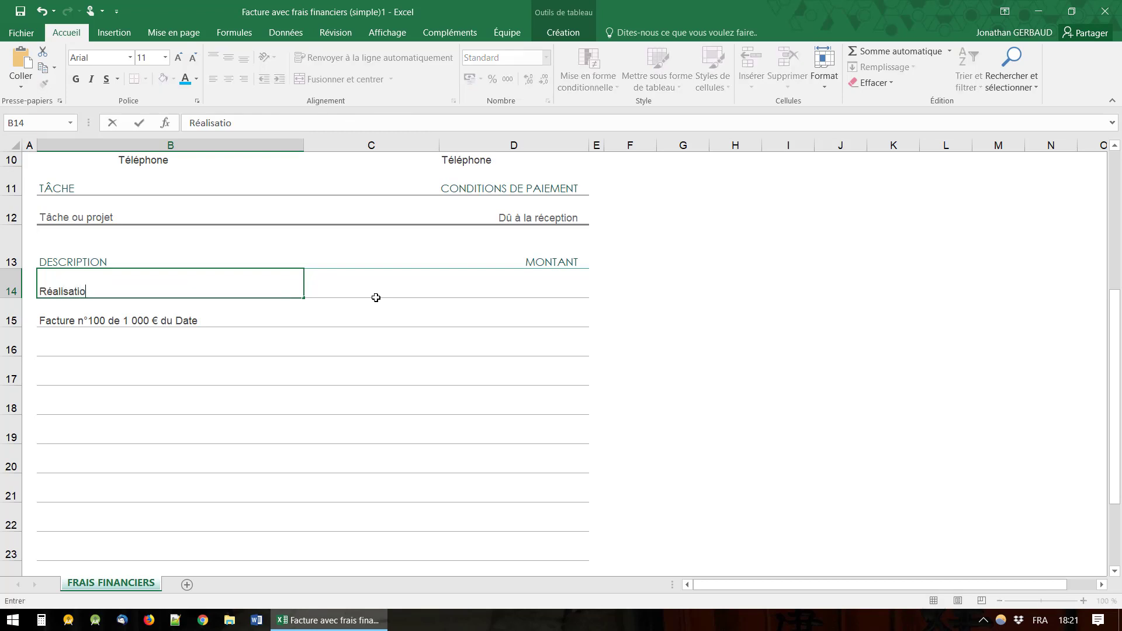
pyautogui.write('n application Android')
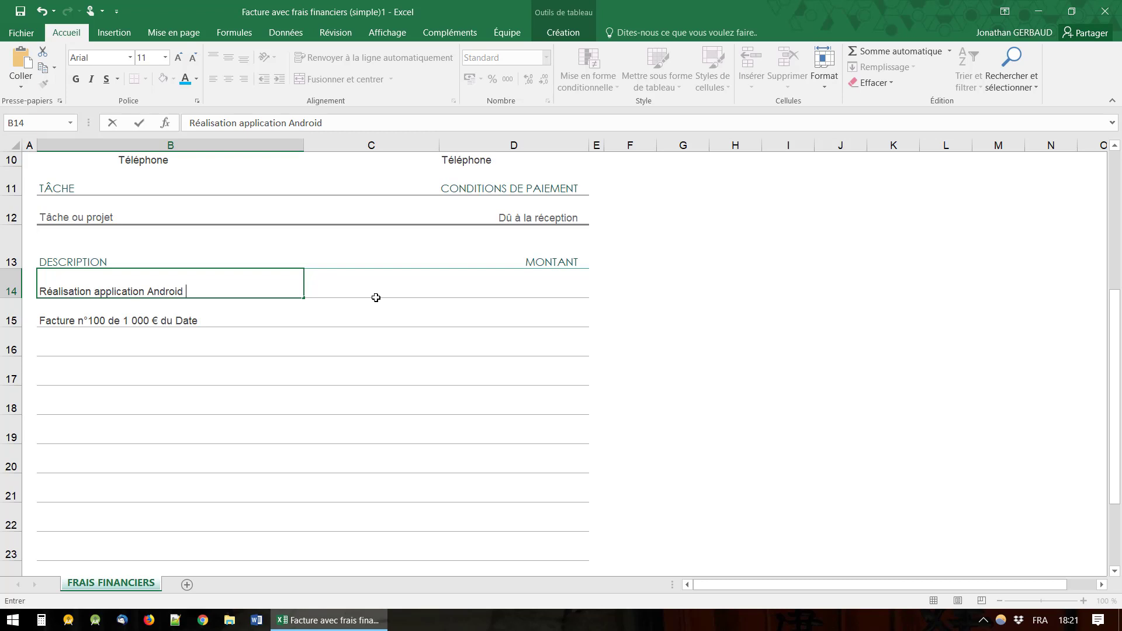
pyautogui.press('Tab')
pyautogui.press('Tab')
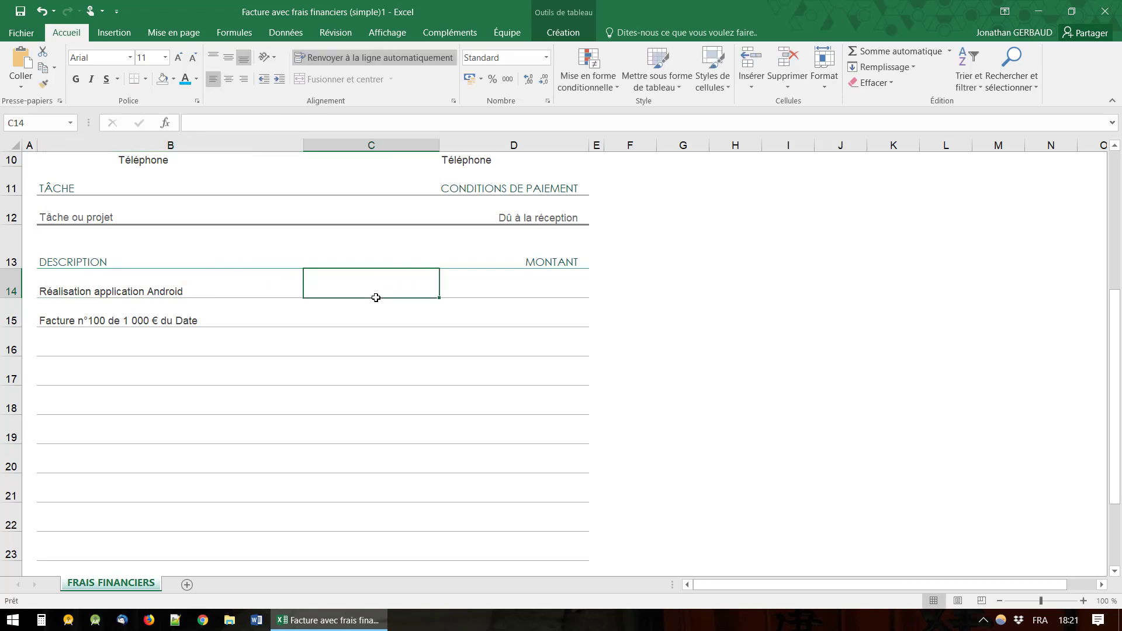
pyautogui.write('10 00')
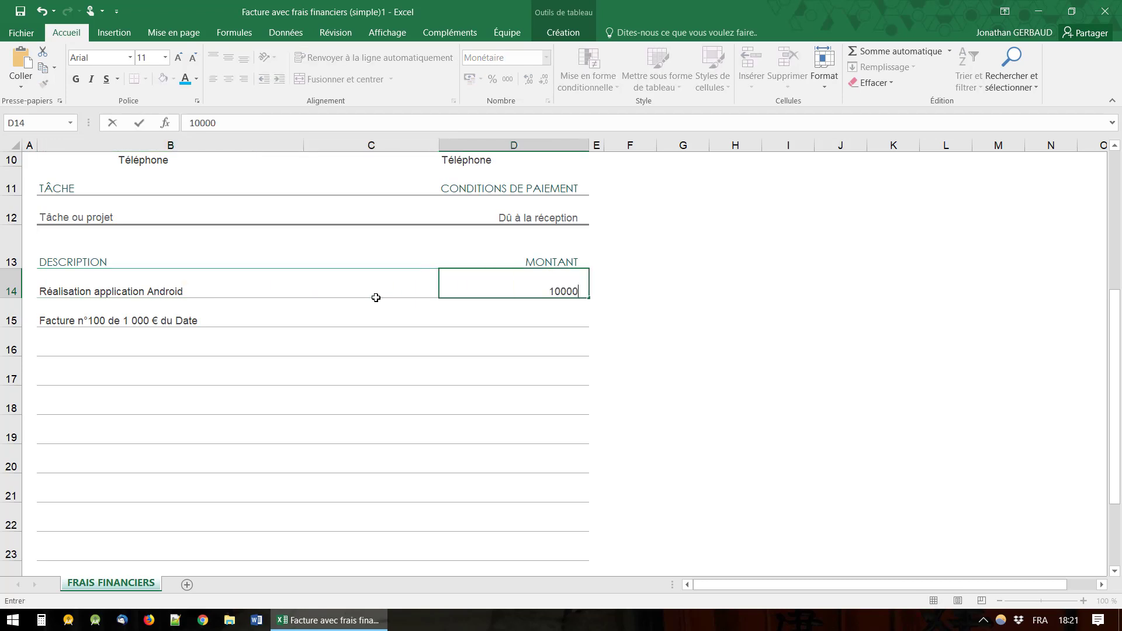
pyautogui.write('0')
pyautogui.press('Return')
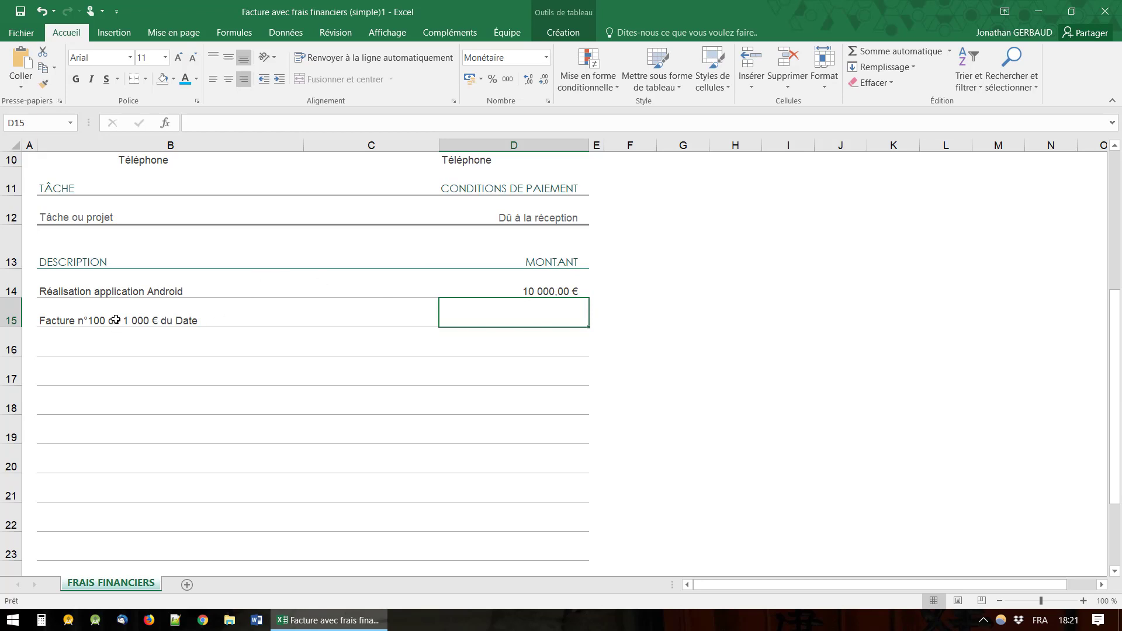
# - Fill in the second invoice line in row 15 with the description "Mise à jour version 2.1" and the amount 2000
pyautogui.click(115, 320)
pyautogui.write('Mise à j')
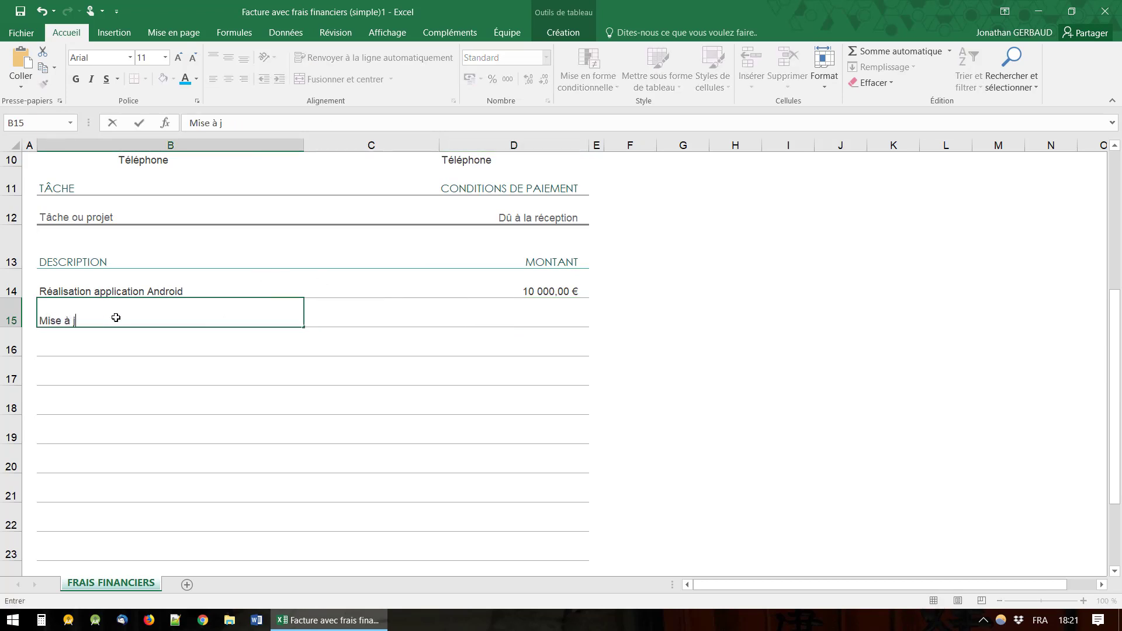
pyautogui.write('our version')
pyautogui.press('Tab')
pyautogui.press('Tab')
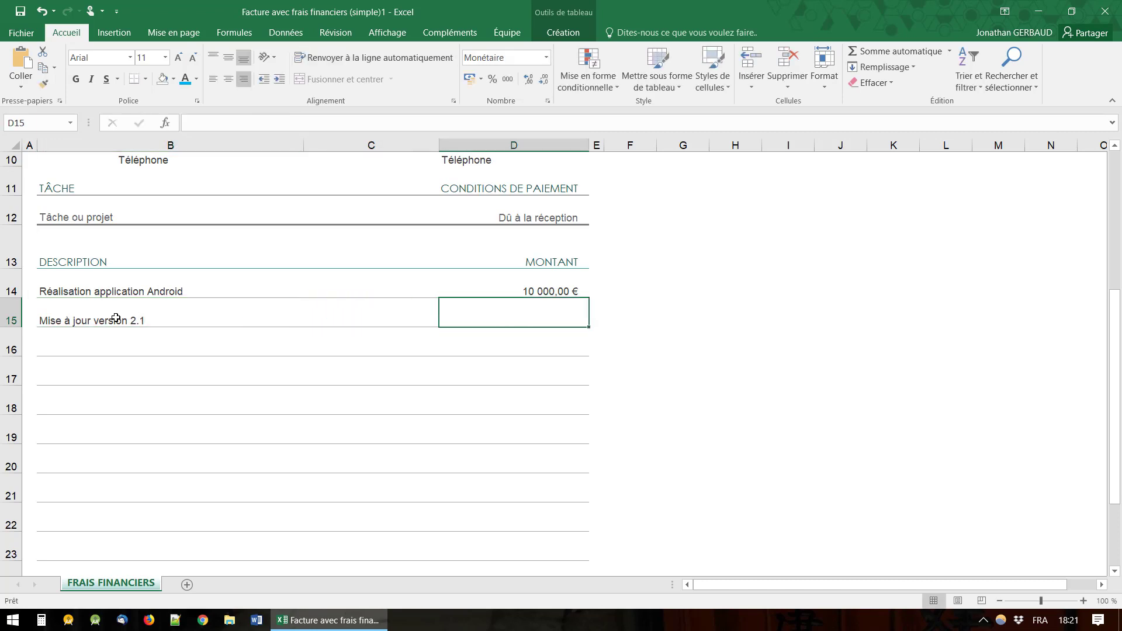
pyautogui.write('2000')
pyautogui.press('Return')
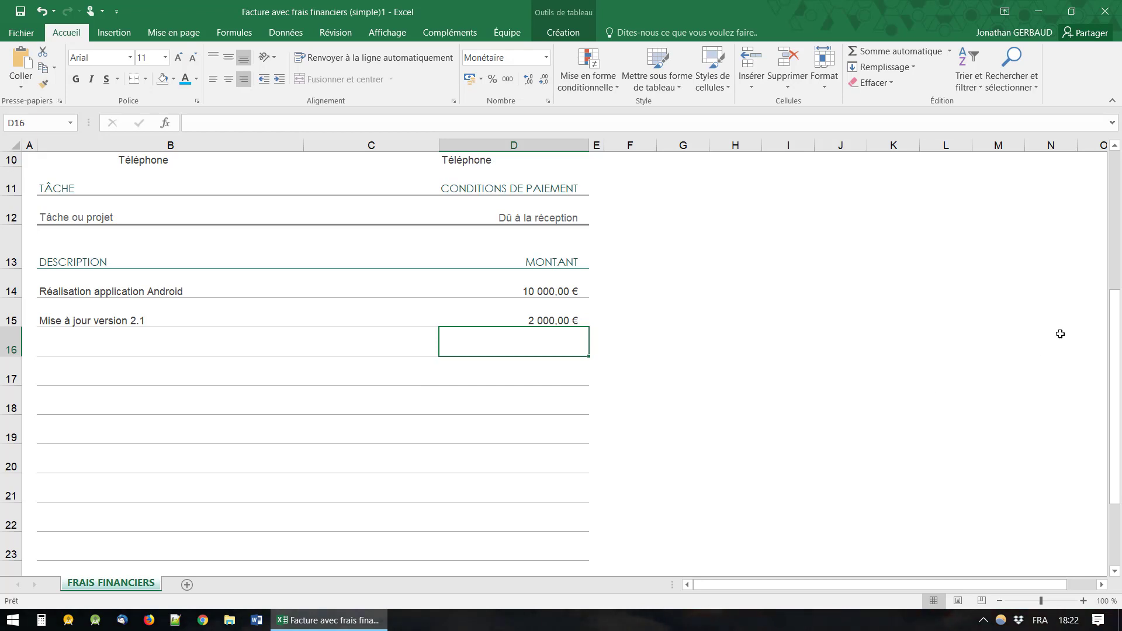
# - Inspect the formula behind the invoice's TOTAL amount in cell D25
pyautogui.moveTo(1110, 336); pyautogui.dragTo(1117, 408)
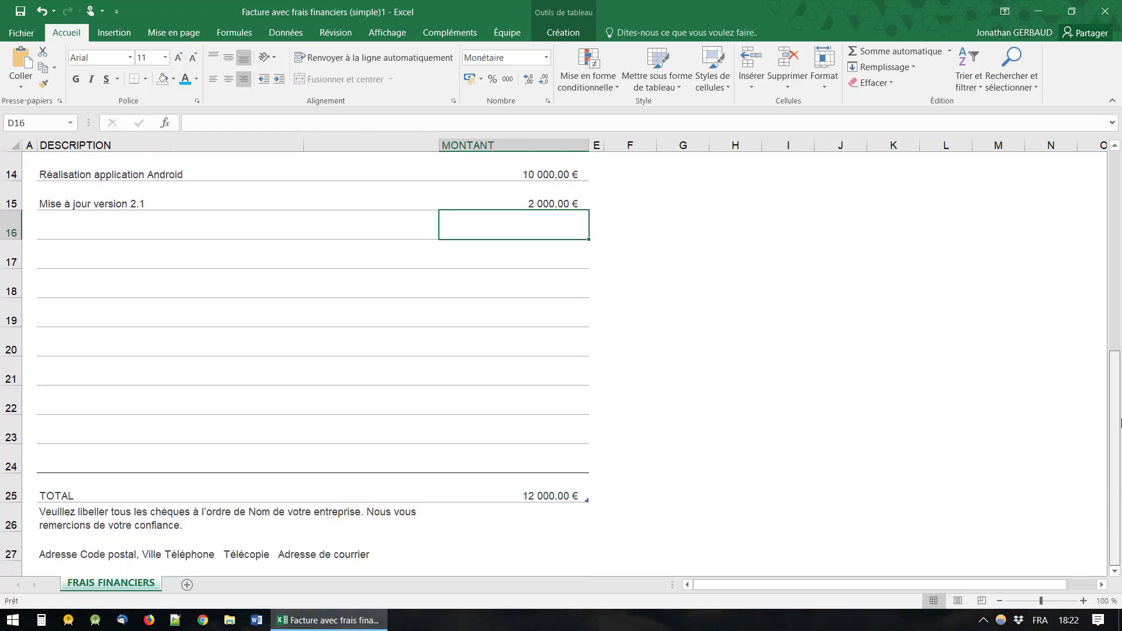
pyautogui.click(547, 495)
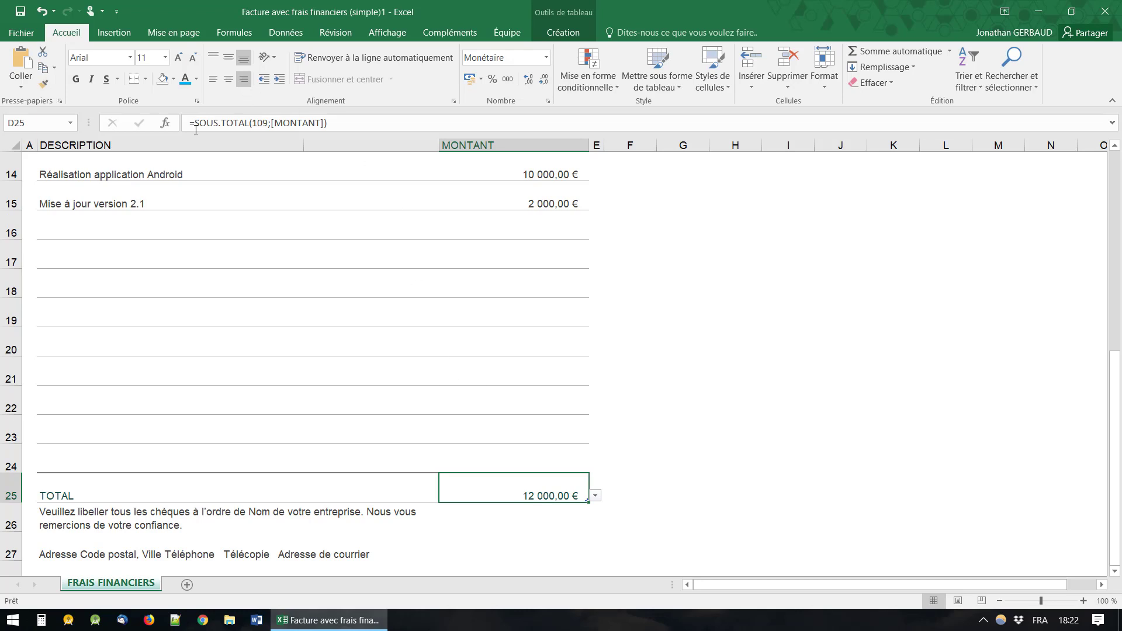
pyautogui.click(709, 489)
# - Look over the whole invoice, from the title and company header down to the total and the closing payment notes
pyautogui.scroll(-3, 696, 493)
pyautogui.scroll(3, 696, 493)
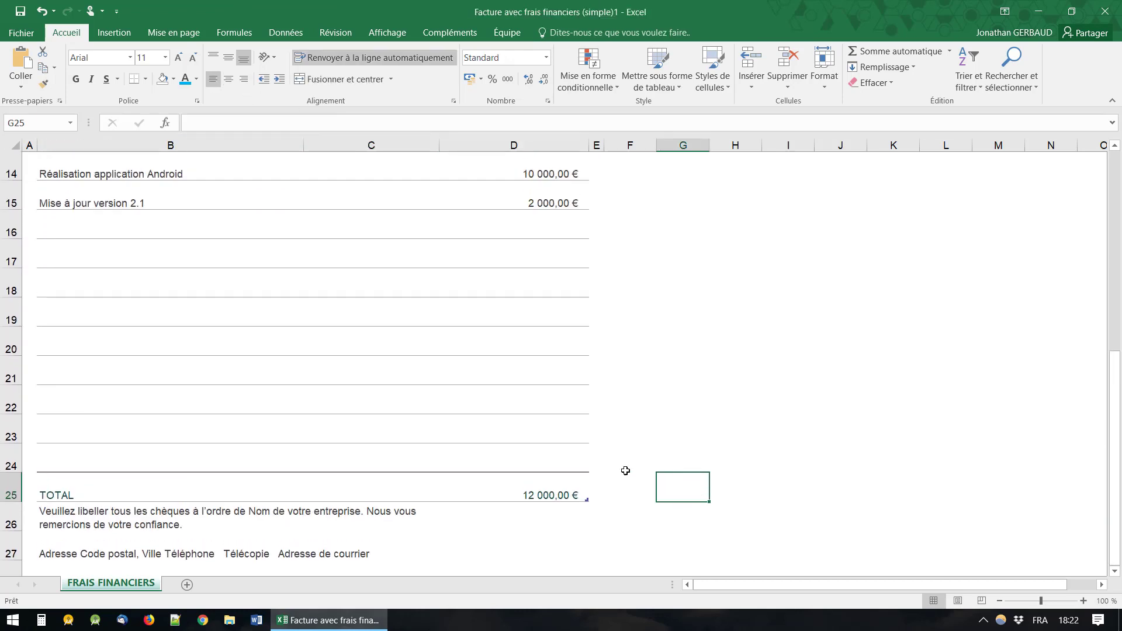
pyautogui.scroll(-4, 625, 470)
pyautogui.scroll(2, 608, 501)
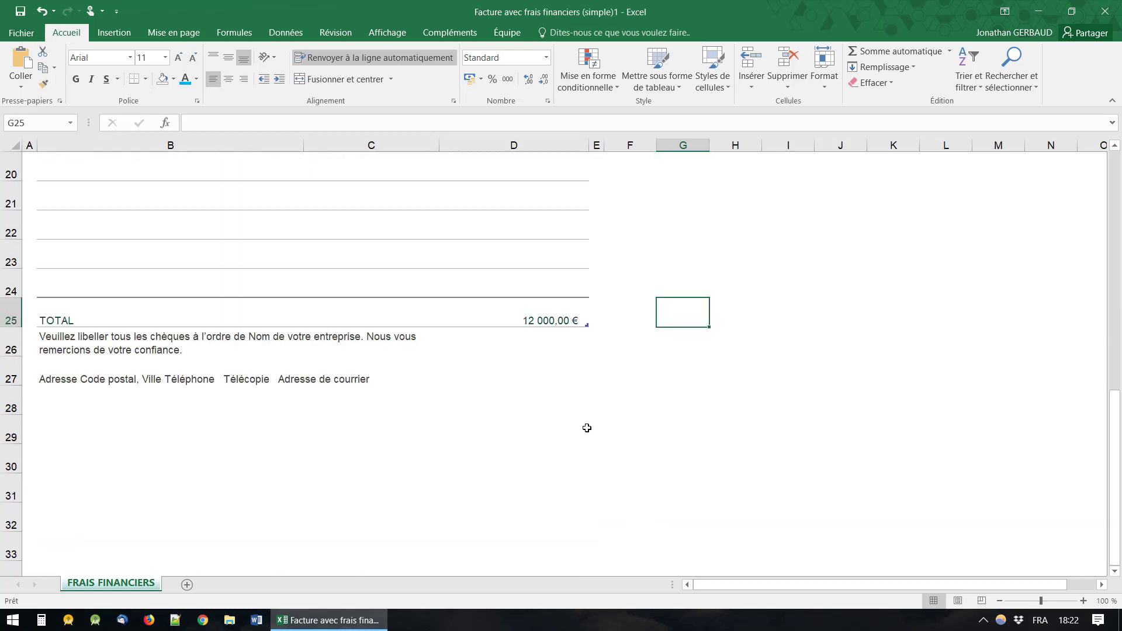
pyautogui.scroll(5, 587, 428)
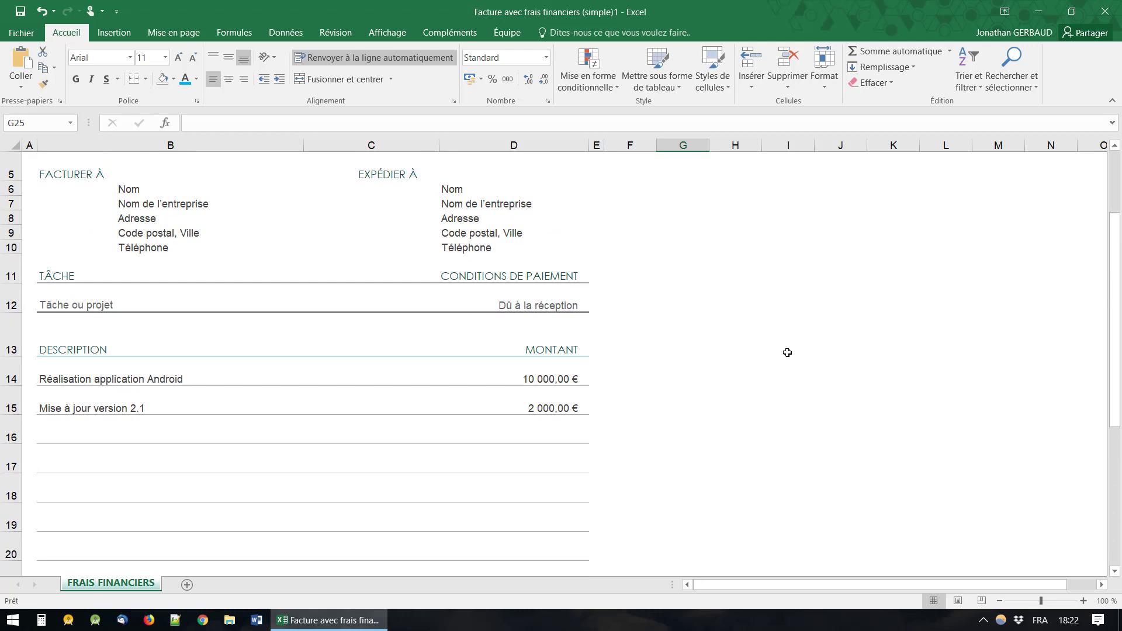
pyautogui.scroll(1, 788, 352)
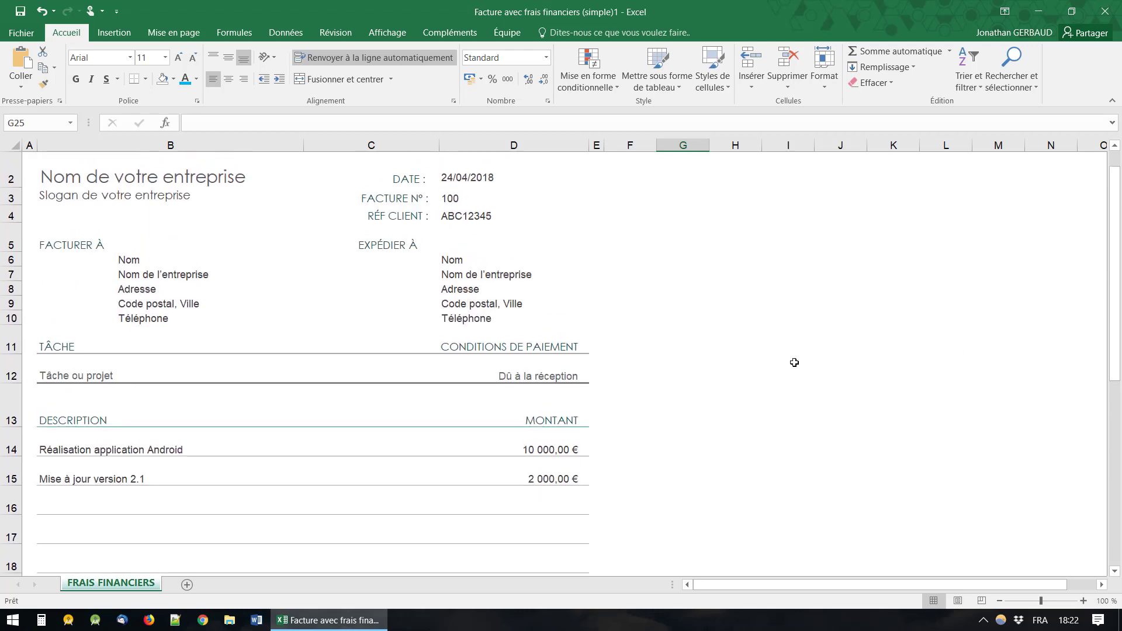
pyautogui.scroll(1, 795, 363)
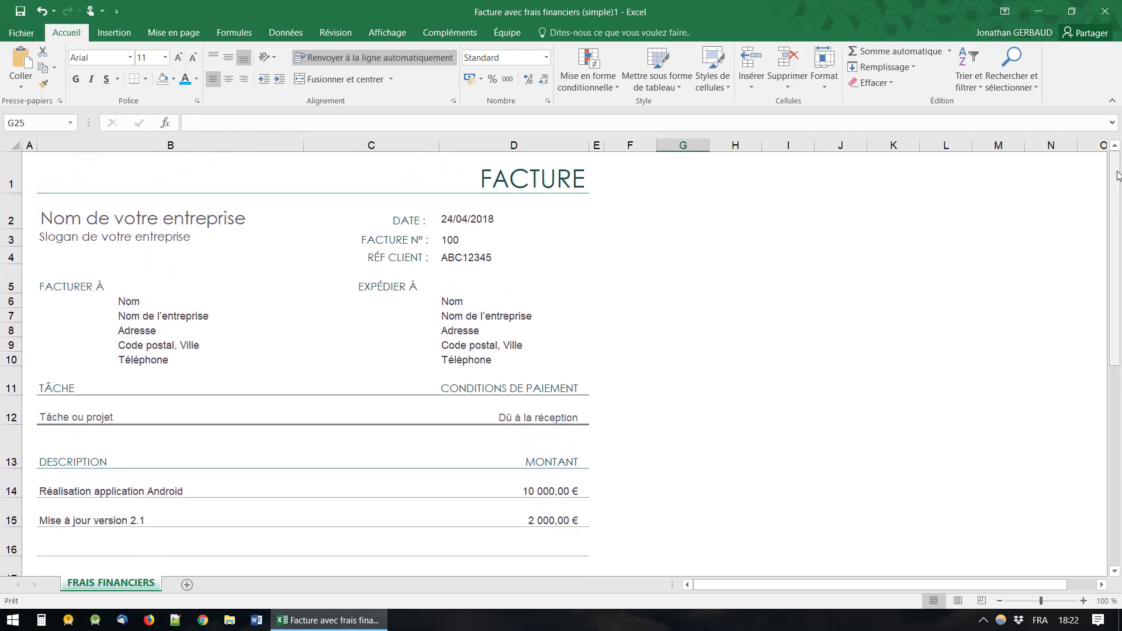
pyautogui.moveTo(1117, 176); pyautogui.dragTo(1120, 380)
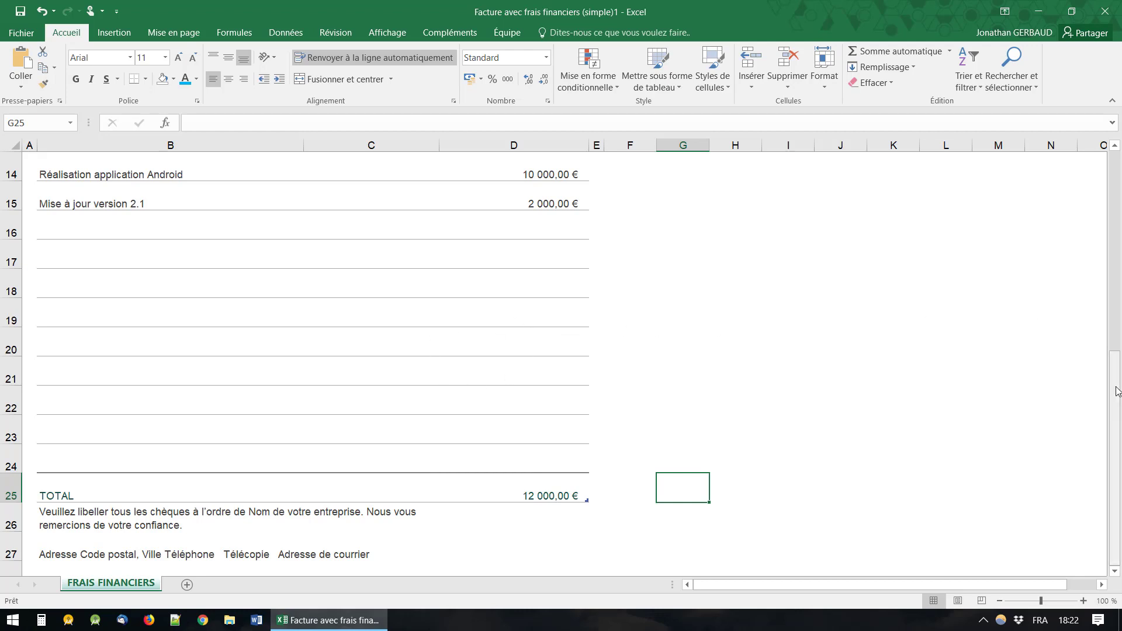
pyautogui.moveTo(1116, 391); pyautogui.dragTo(1118, 179)
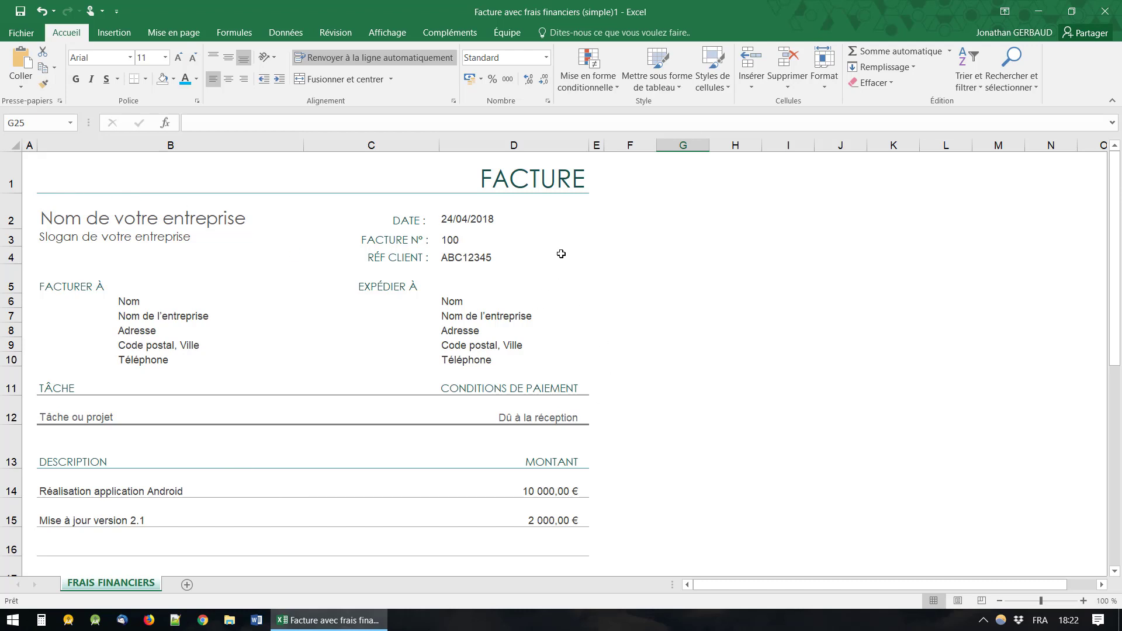
# - Change the font colour of the FACTURE title in row 1 to light blue and look over the invoice
pyautogui.click(523, 178)
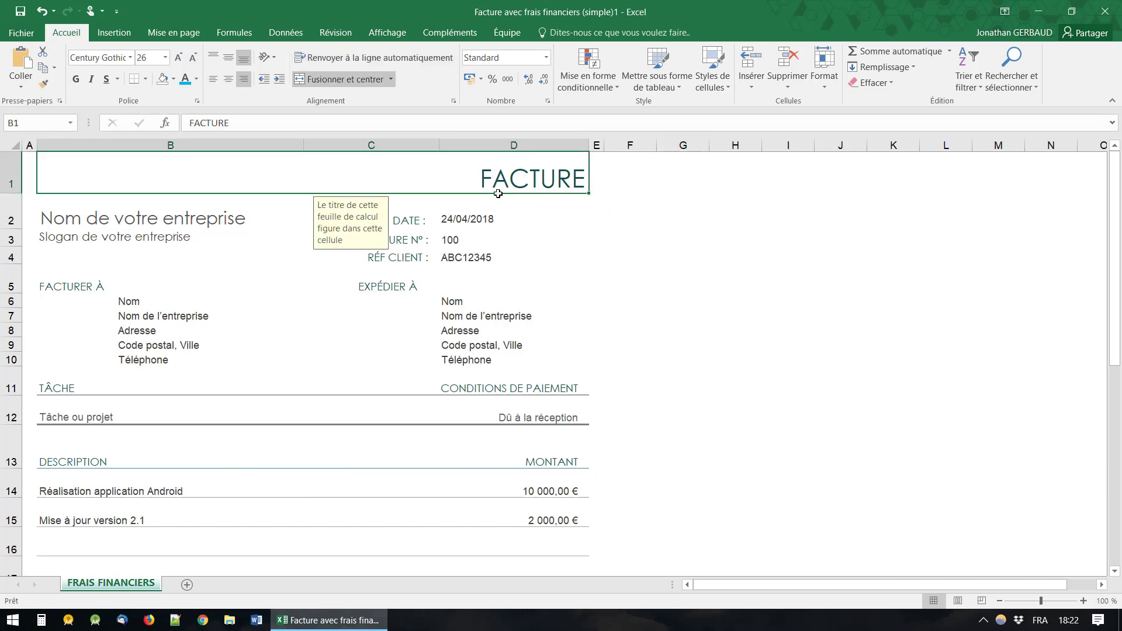
pyautogui.click(184, 80)
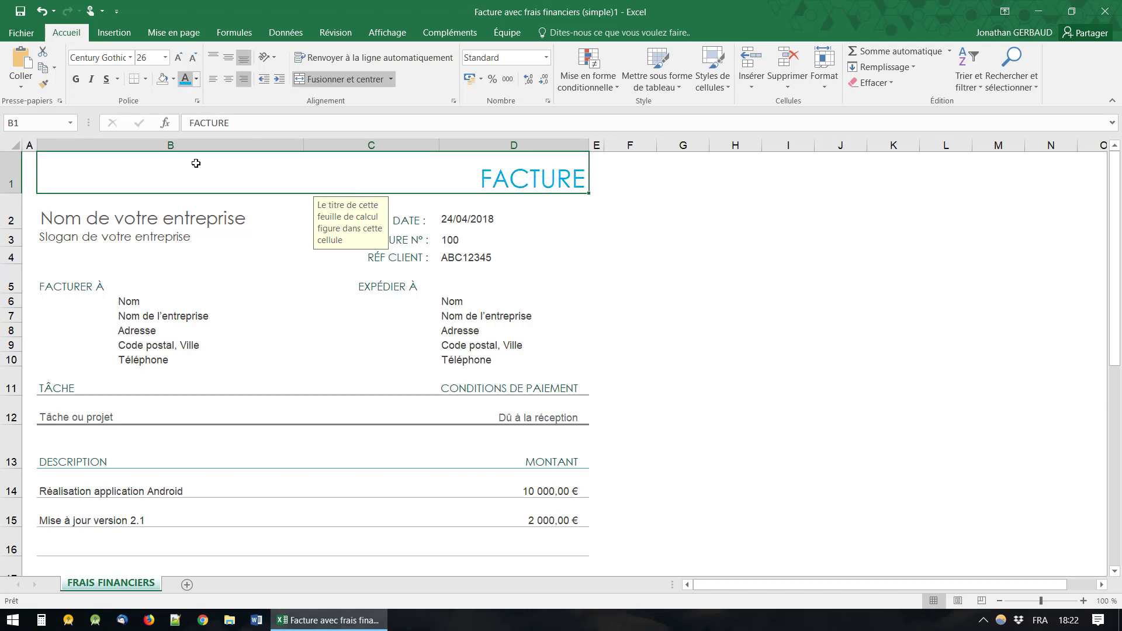
pyautogui.click(632, 279)
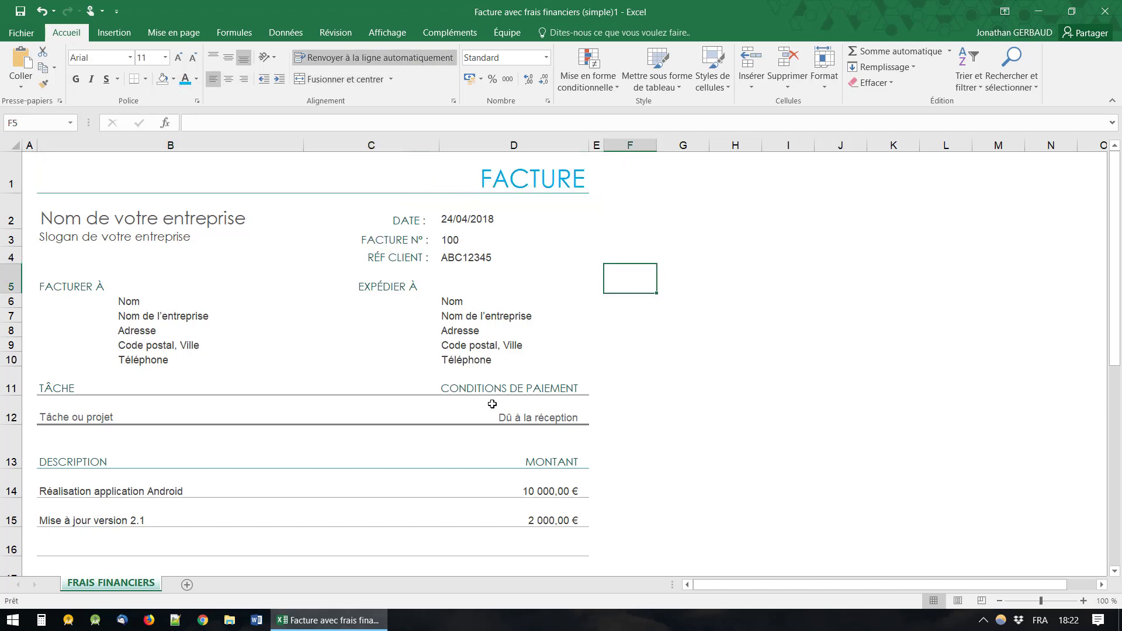
pyautogui.scroll(-6, 497, 421)
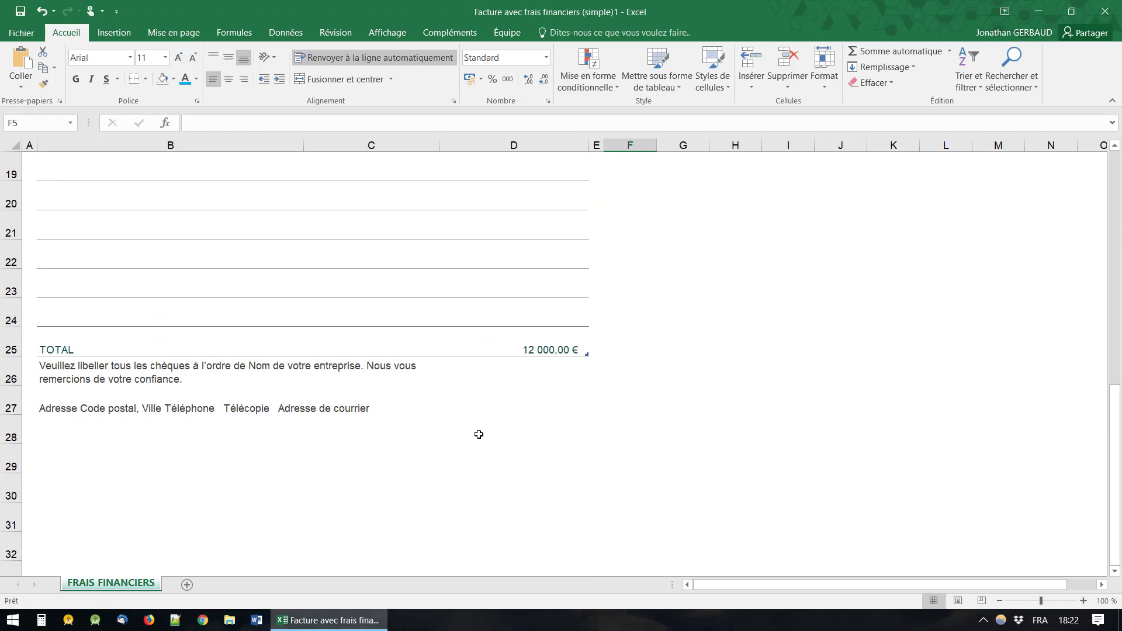
pyautogui.scroll(6, 455, 448)
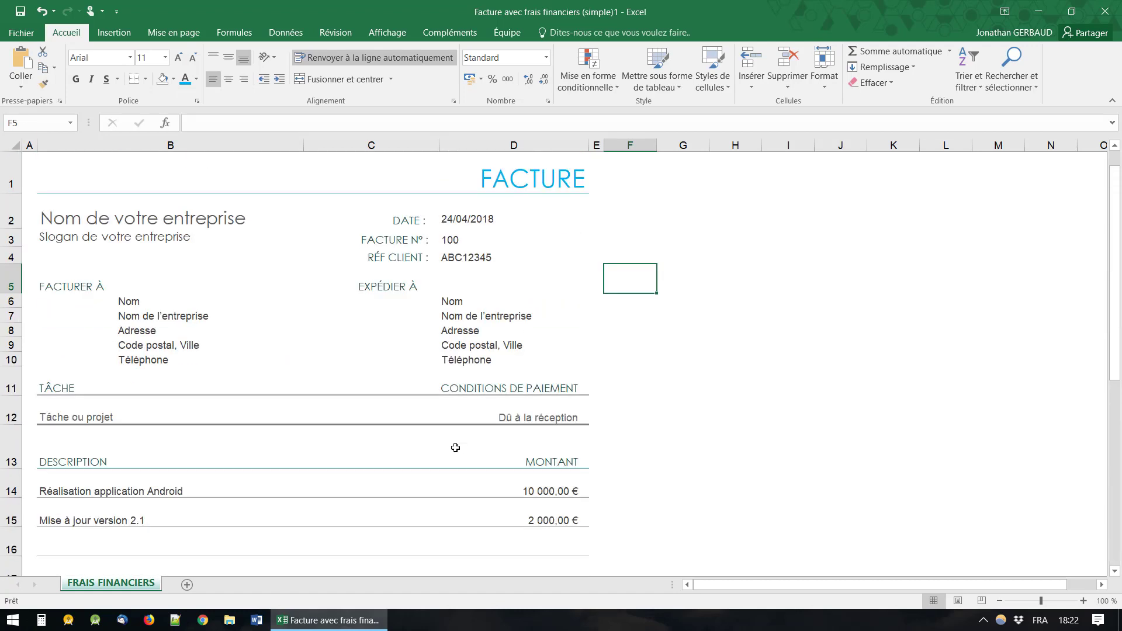